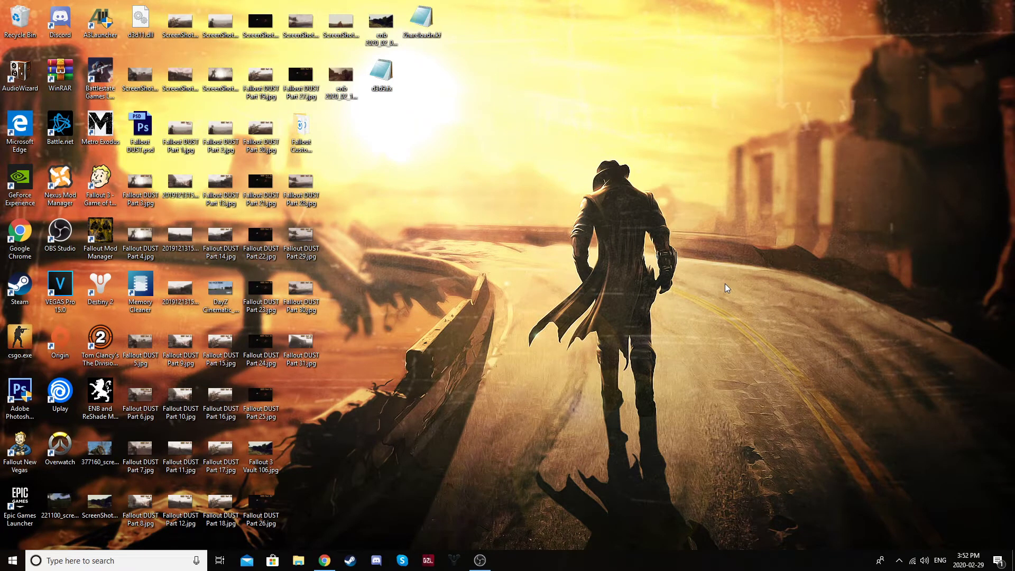
Open File Explorer and go to the Fallout New Vegas folder via Quick access.
click(300, 561)
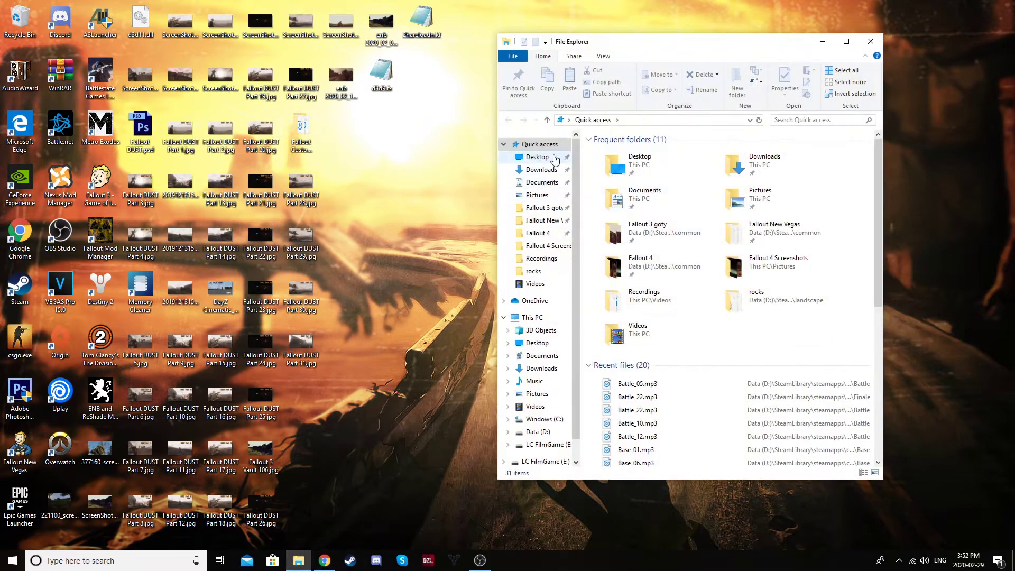
click(541, 212)
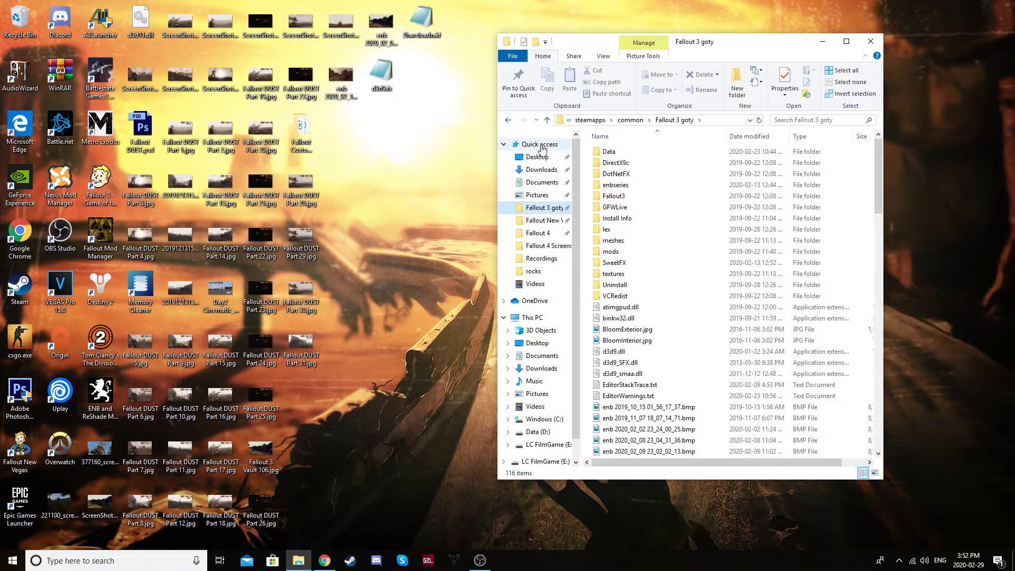
click(529, 221)
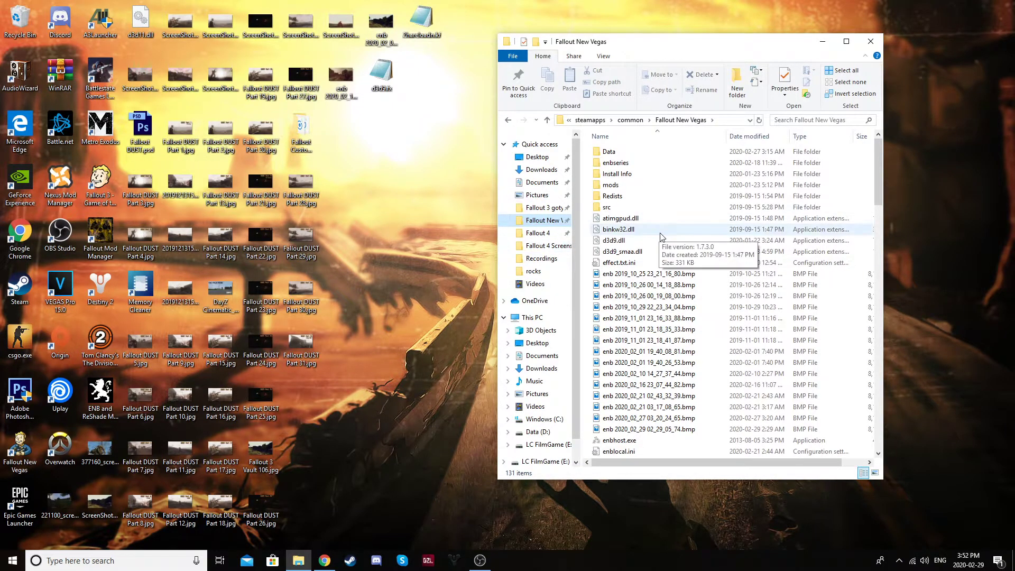
Launch Audacity 2.3.3 from Start, dismiss its Welcome dialog, and place it beside Explorer.
click(13, 560)
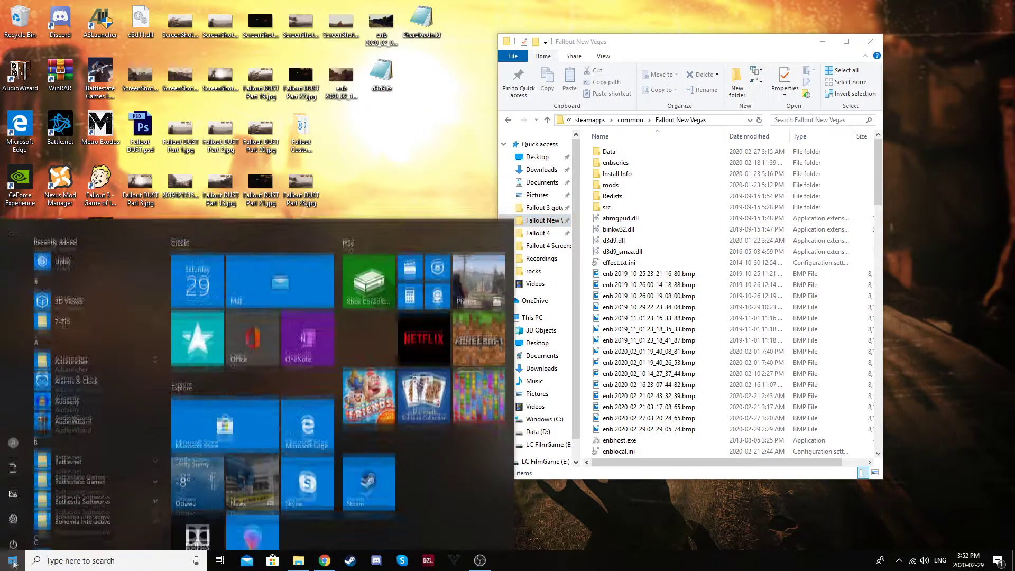
click(106, 375)
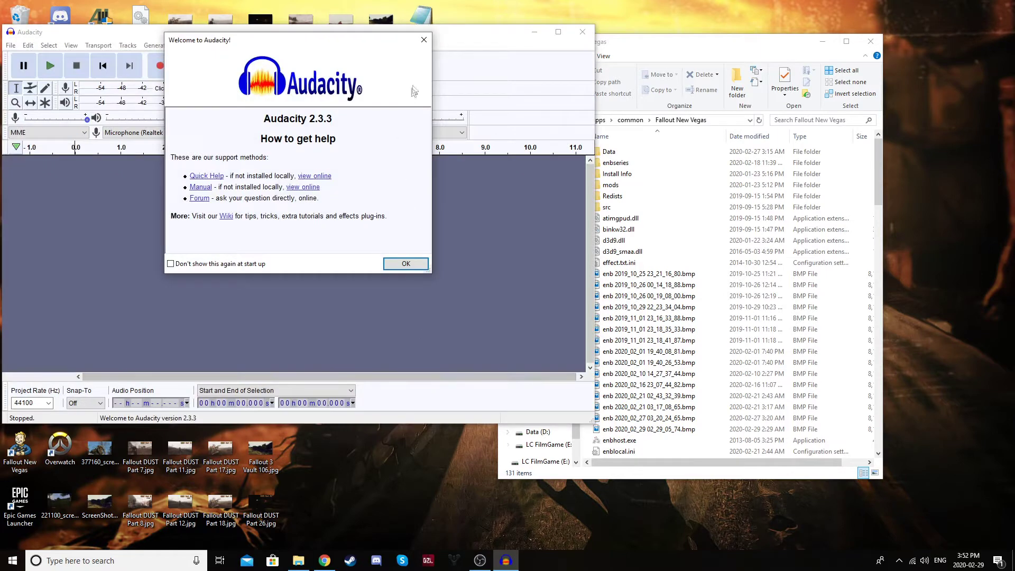
click(424, 40)
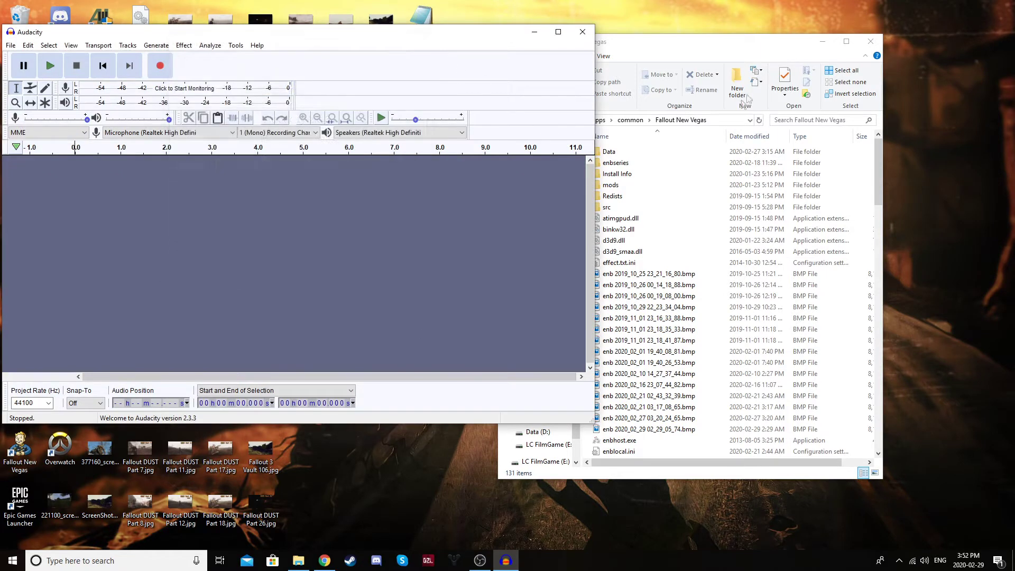
click(281, 28)
drag(281, 27, 285, 20)
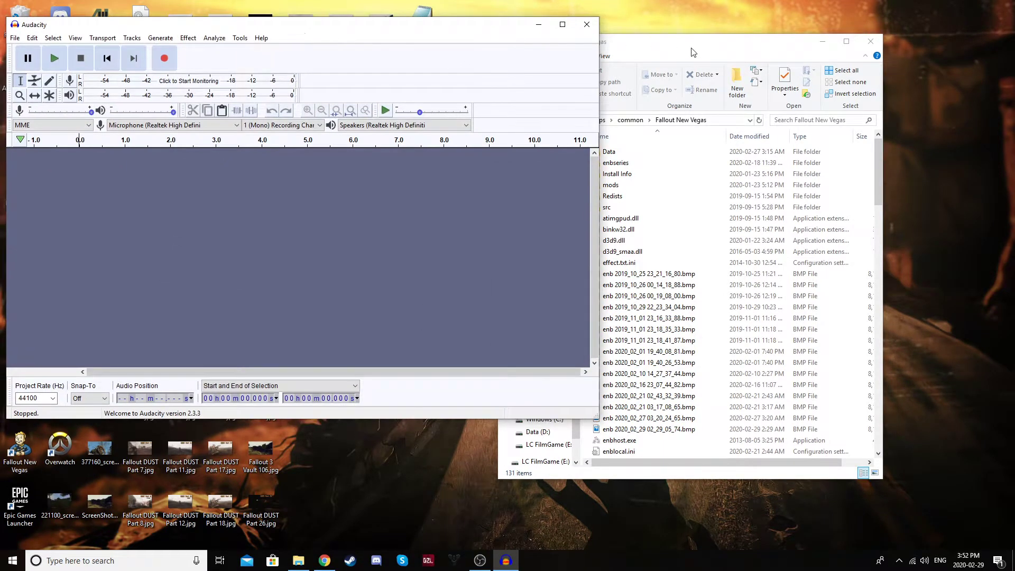
click(693, 52)
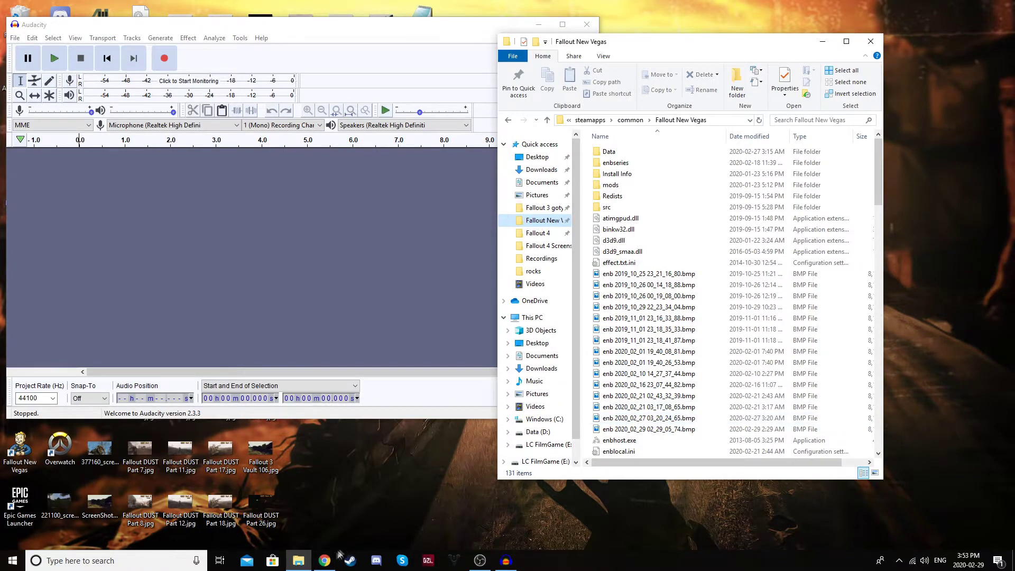
Copy the web address of the Red Dead Redemption 2 Icarus YouTube video.
click(325, 561)
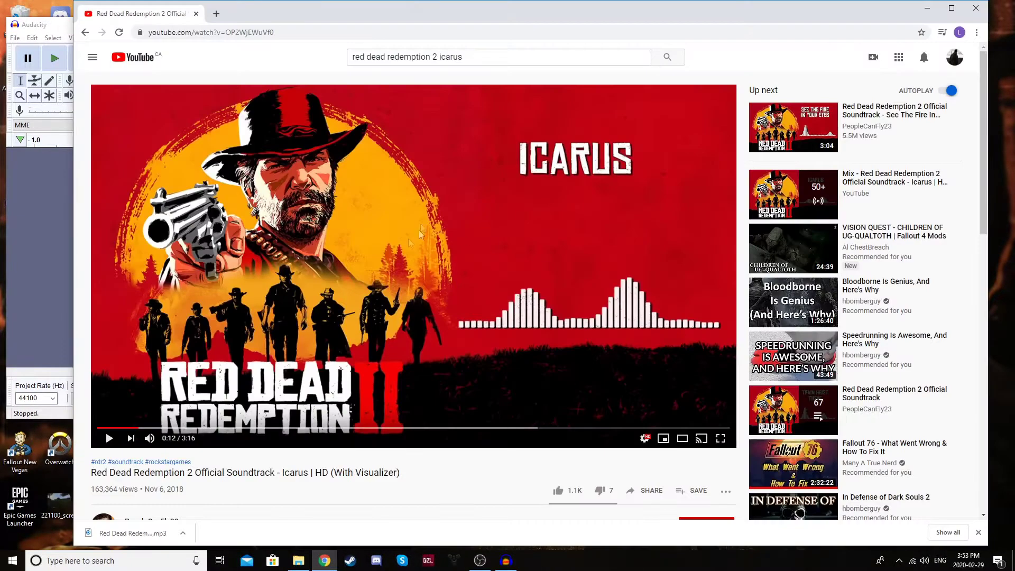
click(289, 32)
key(ctrl+c)
right_click(271, 32)
click(294, 98)
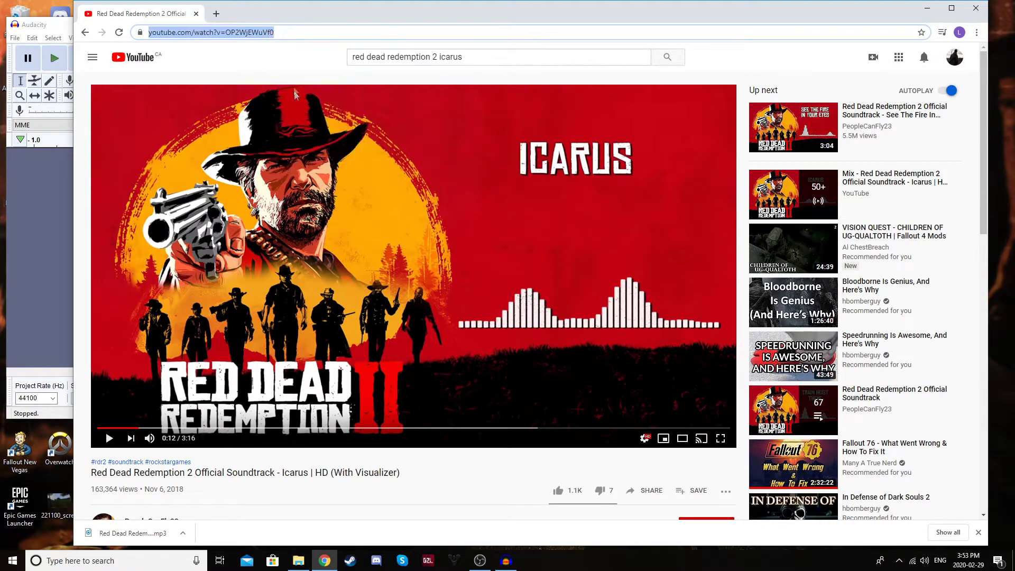
Convert the video to MP3 on ytmp3.cc, download it, and drop it into Audacity.
click(217, 15)
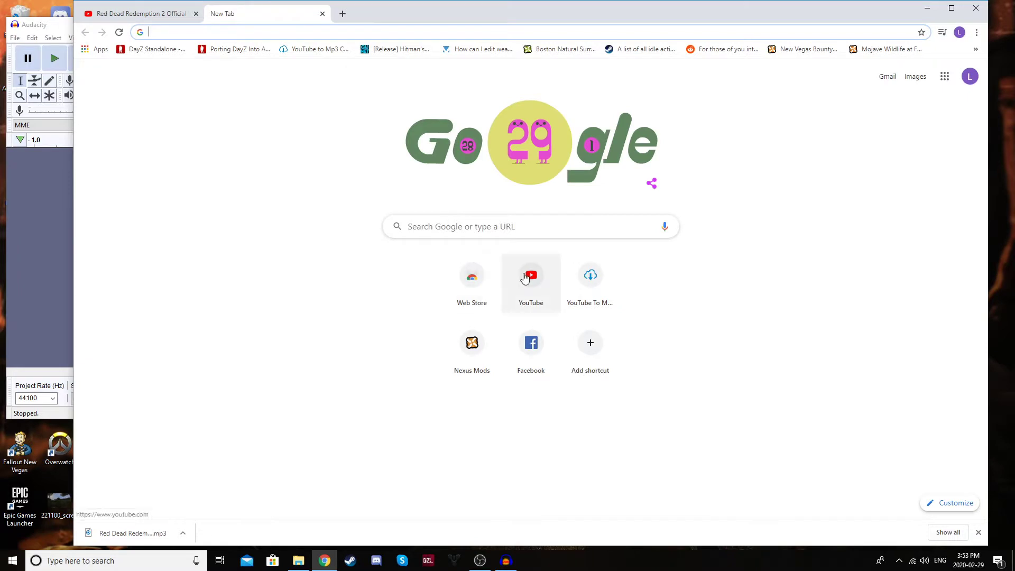
click(590, 276)
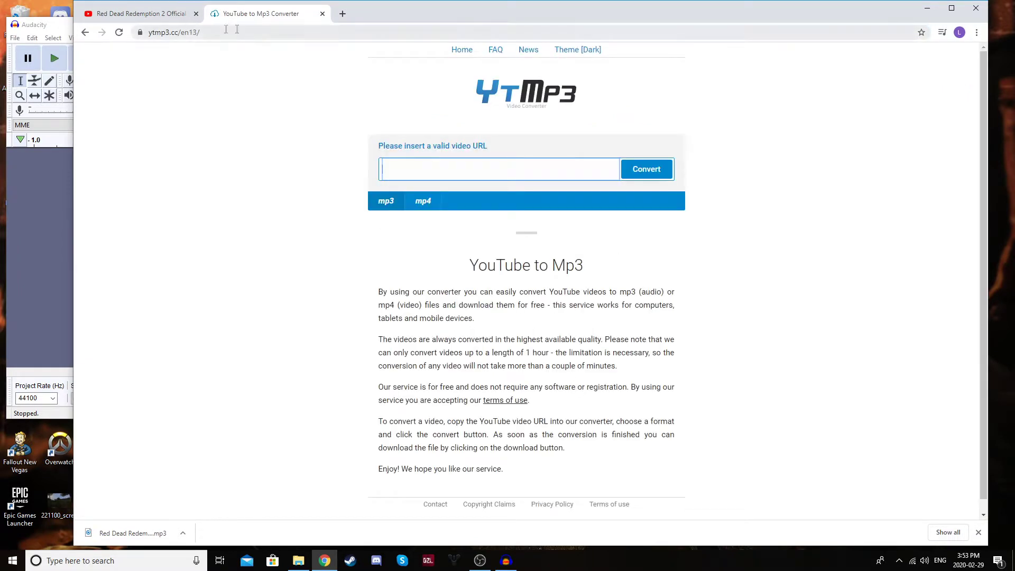
right_click(440, 167)
click(472, 248)
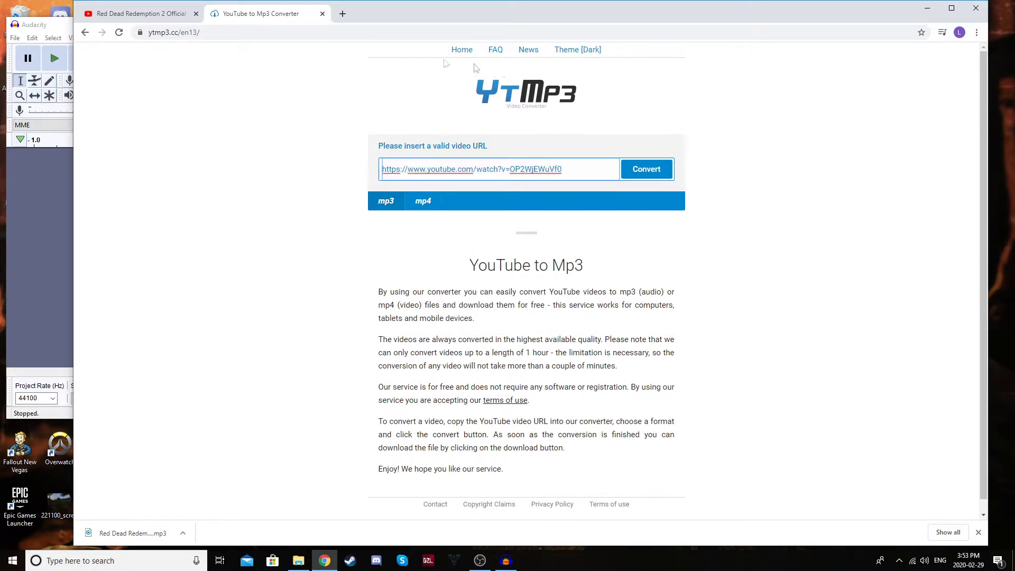
click(643, 177)
click(476, 169)
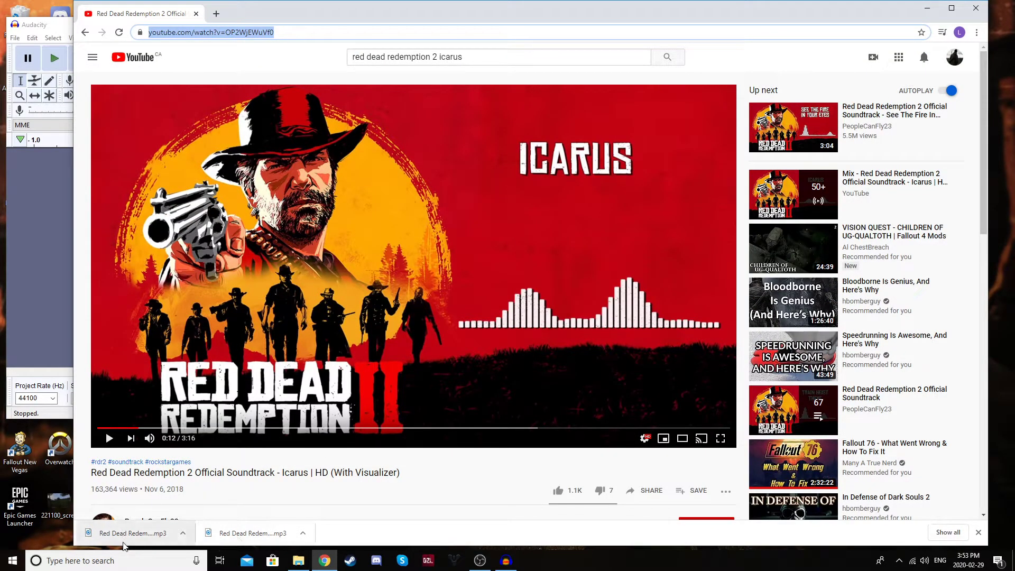
drag(135, 534, 62, 352)
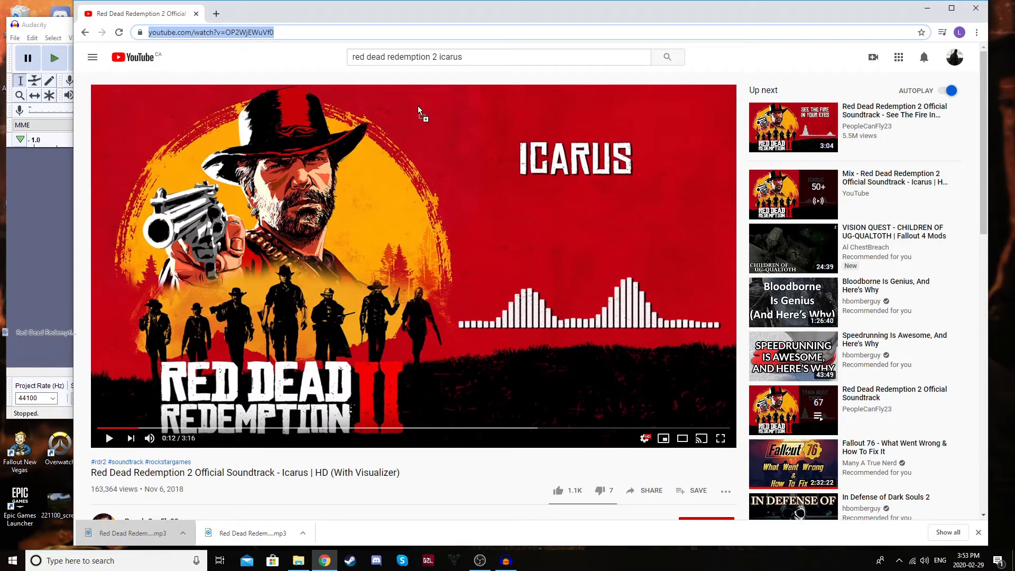
drag(418, 111, 930, 4)
Browse Fallout 3 goty > Data > Music, check Public, then open the Explore folder.
click(928, 9)
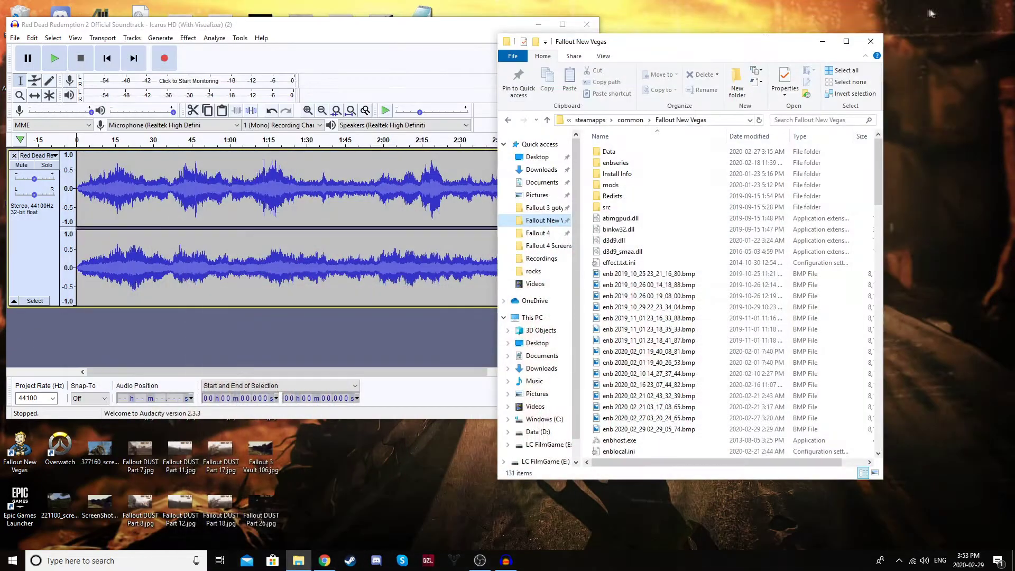
drag(661, 52, 777, 33)
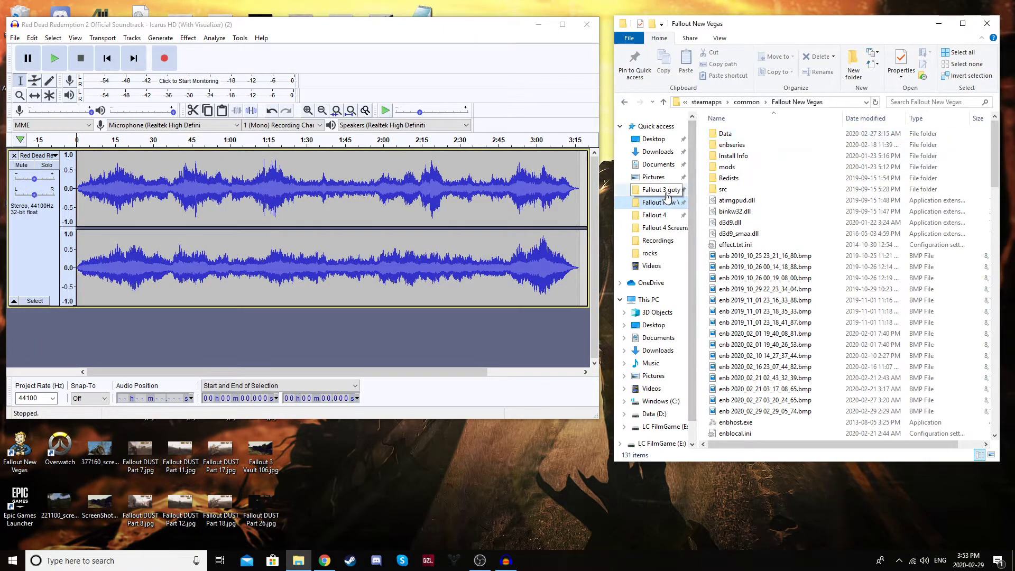
click(649, 193)
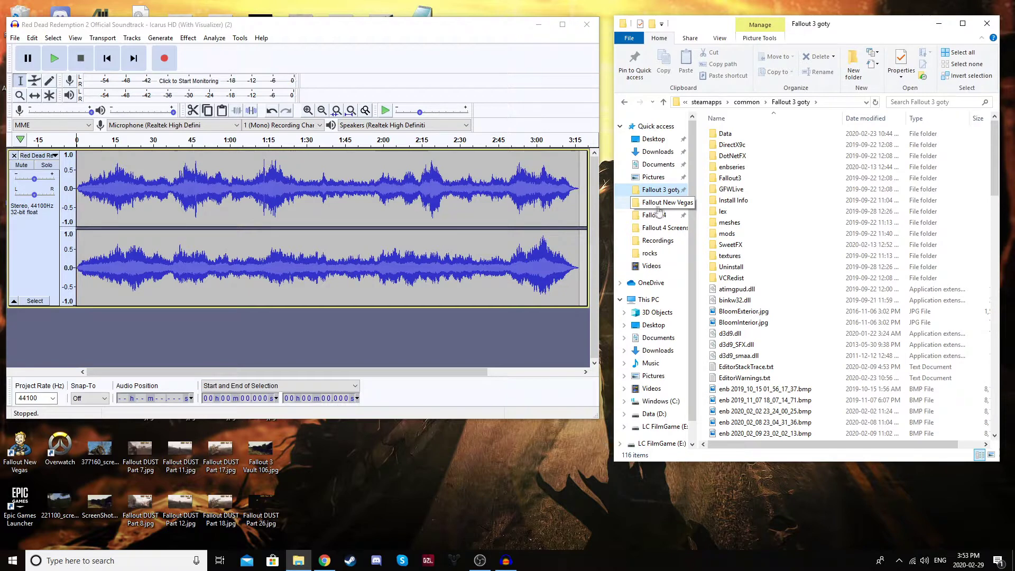
double_click(725, 133)
double_click(728, 355)
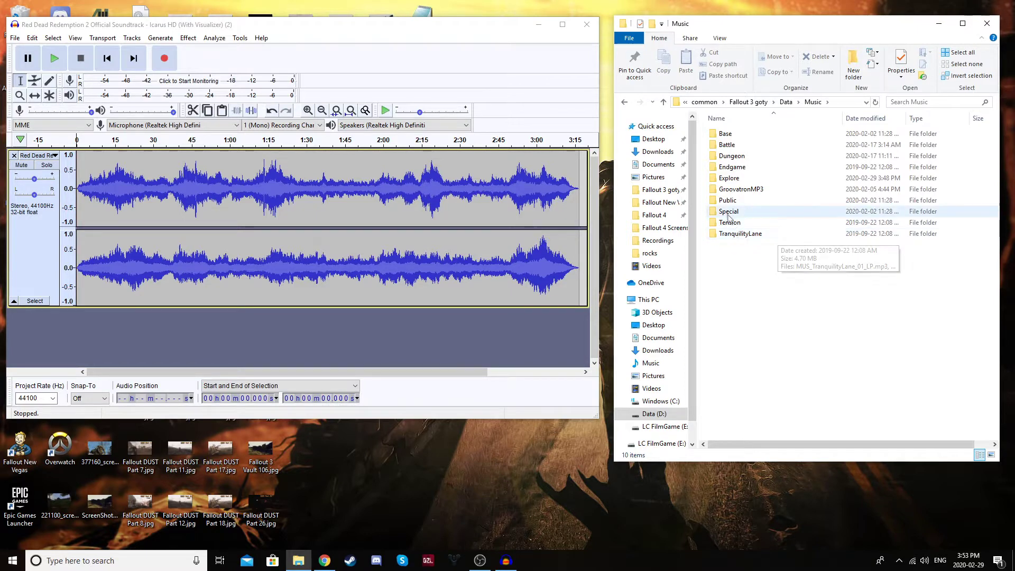
double_click(729, 201)
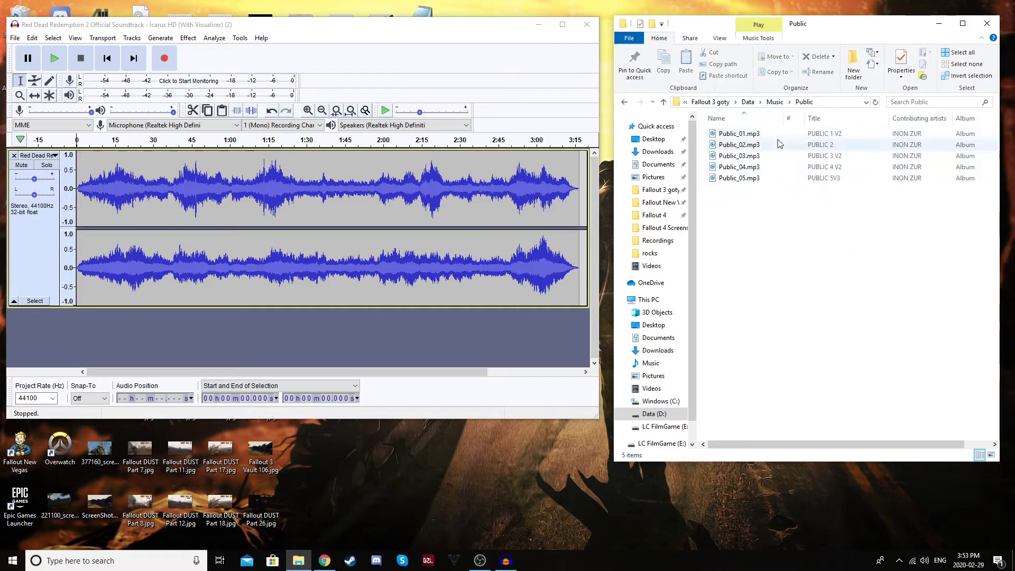
drag(779, 273, 779, 132)
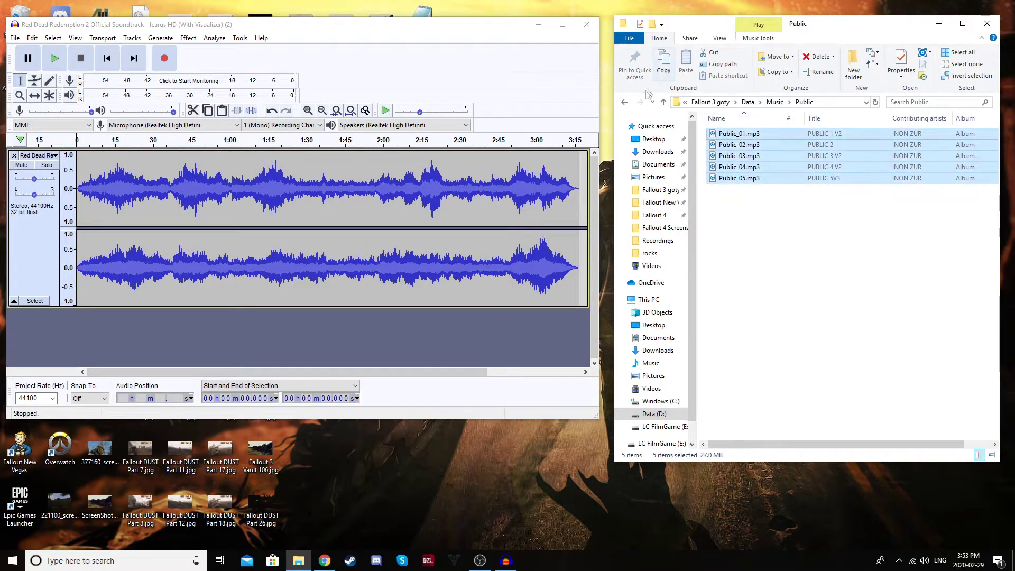
key(BackSpace)
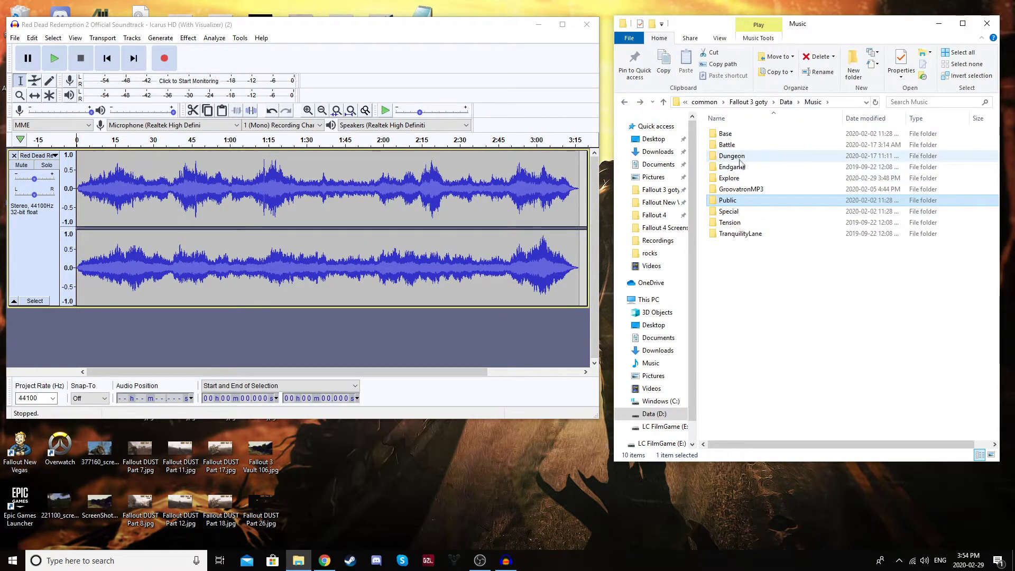
double_click(741, 182)
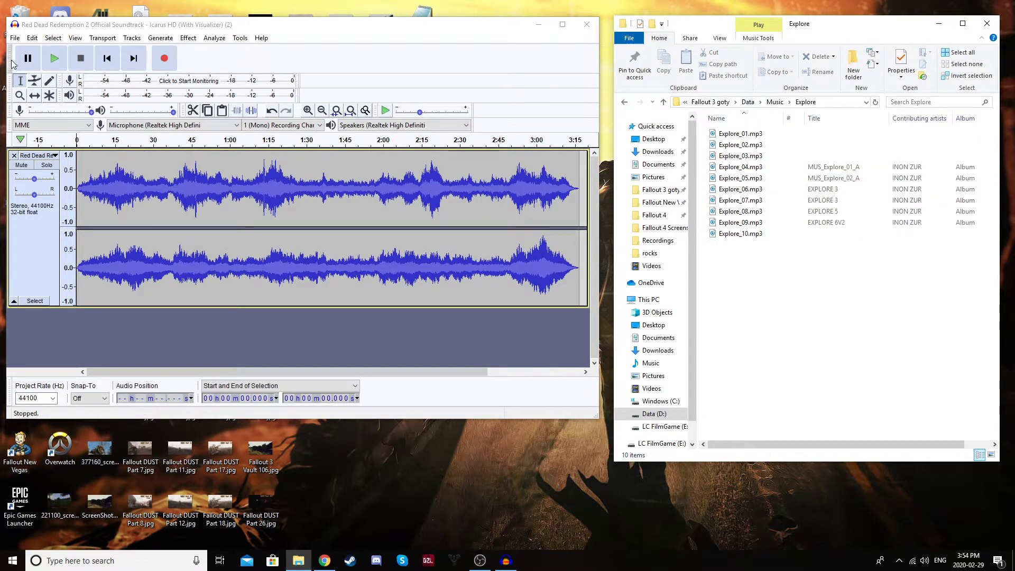
Preview the Icarus track from about 1:20, then stop playback at 1:20.656.
click(55, 59)
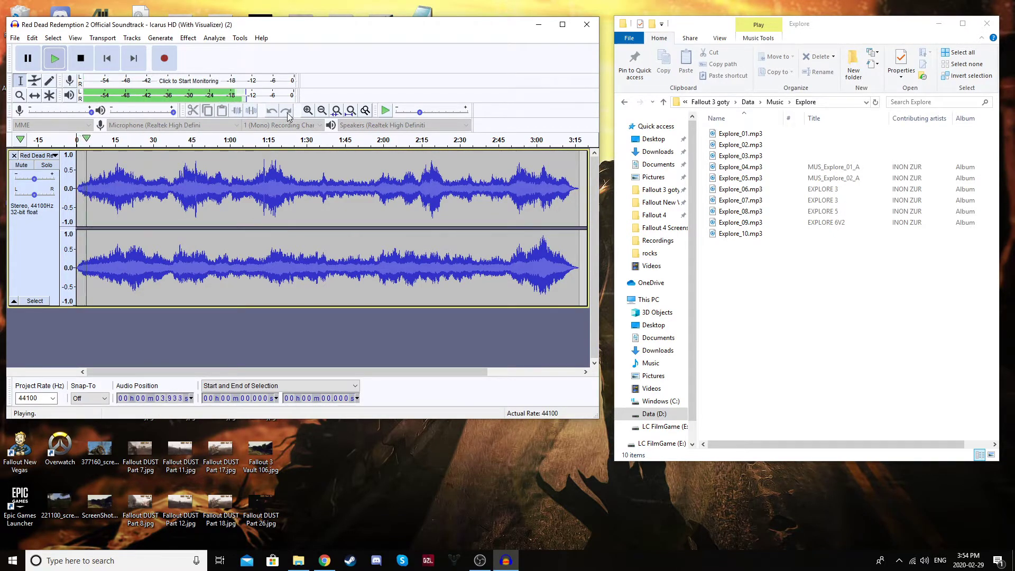
click(194, 250)
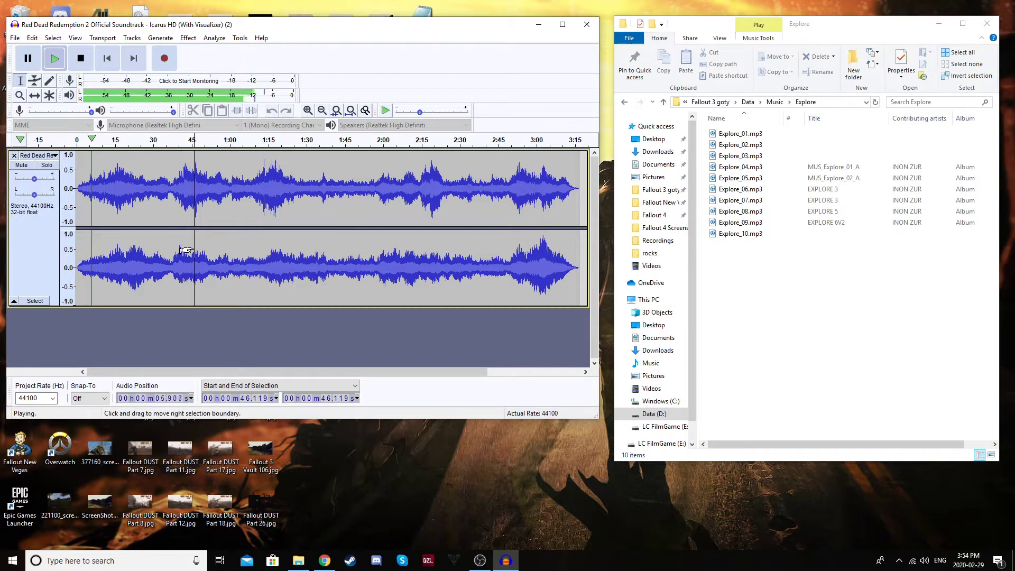
click(282, 256)
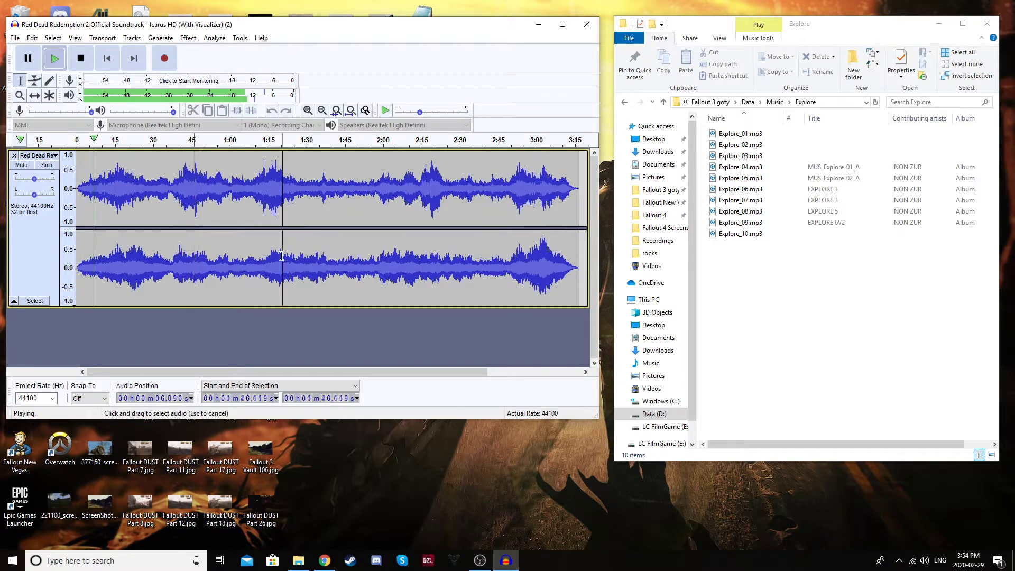
click(53, 62)
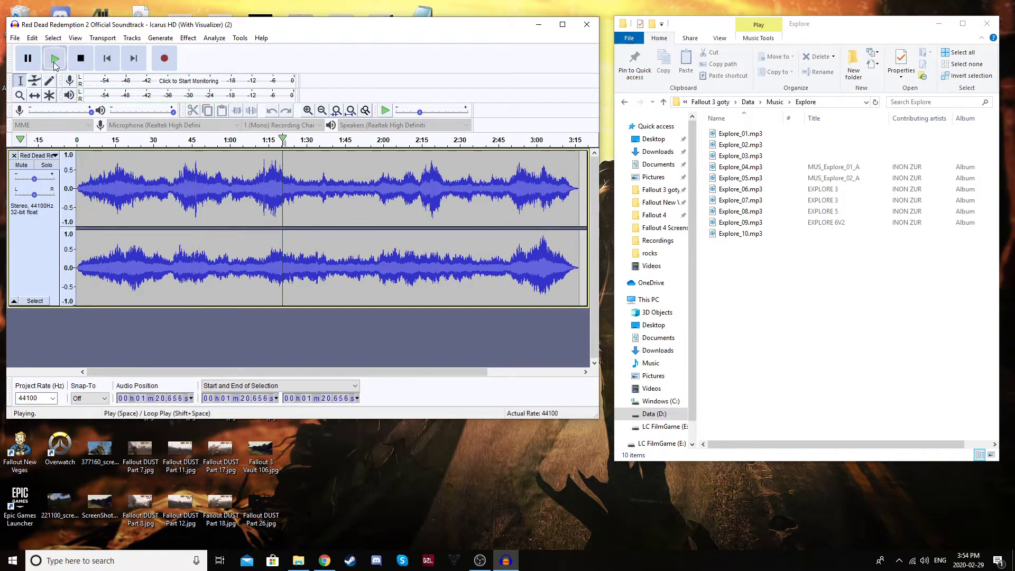
click(81, 58)
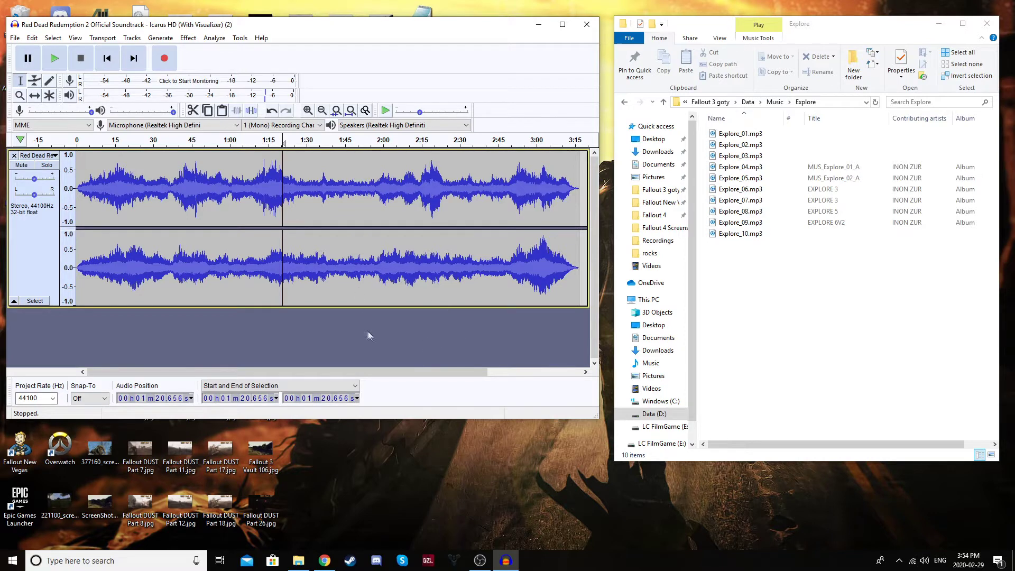
Export the track as MP3 to Desktop\Fallout Custom Music, accepting the default metadata tags.
click(15, 38)
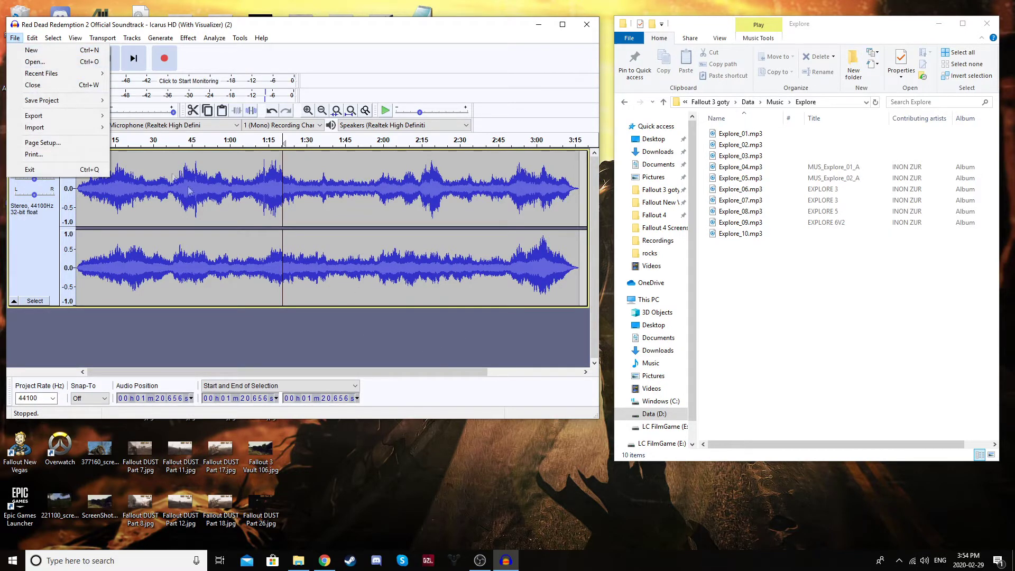
mouse_move(46, 117)
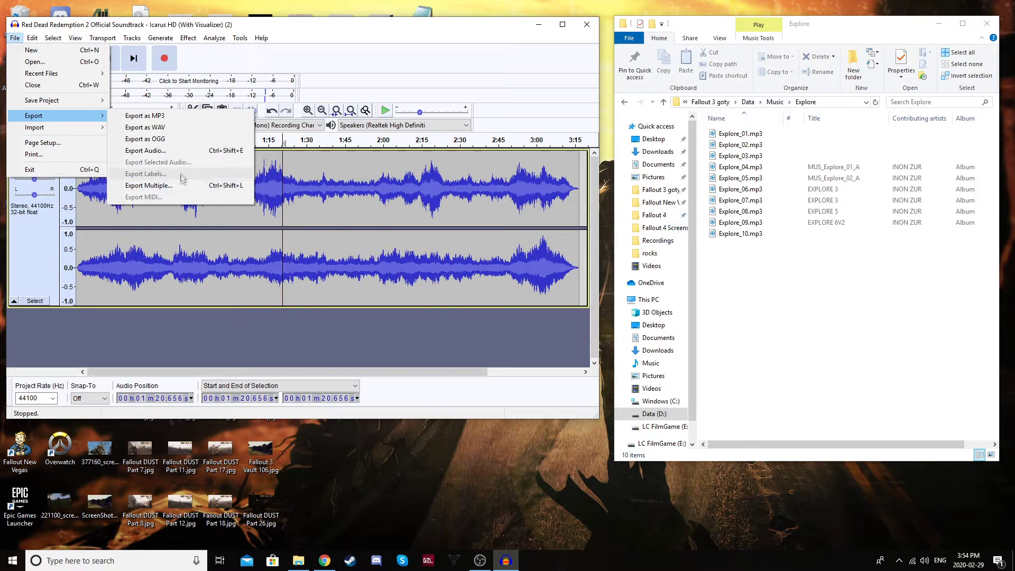
click(166, 115)
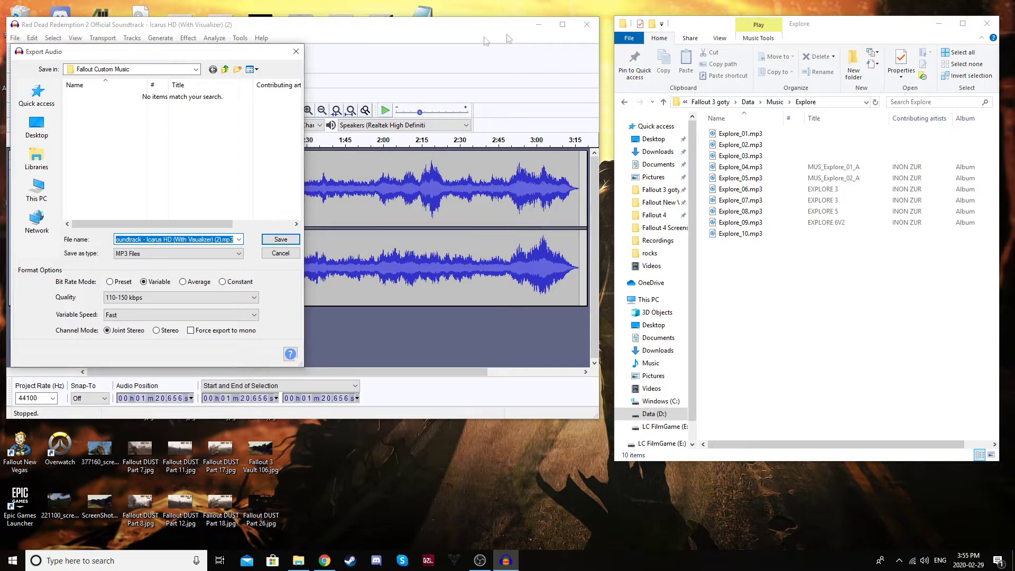
drag(193, 60, 775, 123)
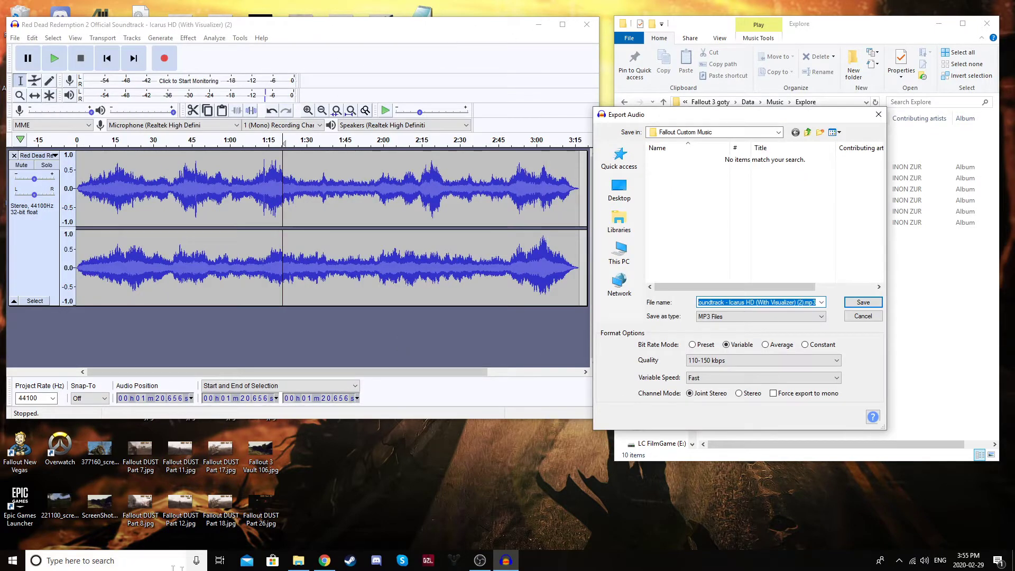
click(619, 190)
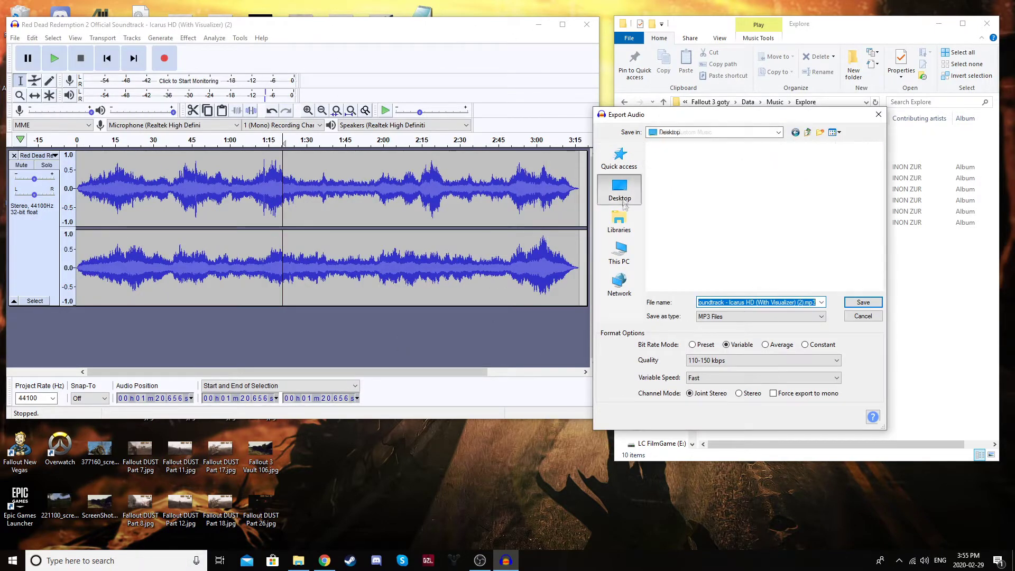
double_click(707, 244)
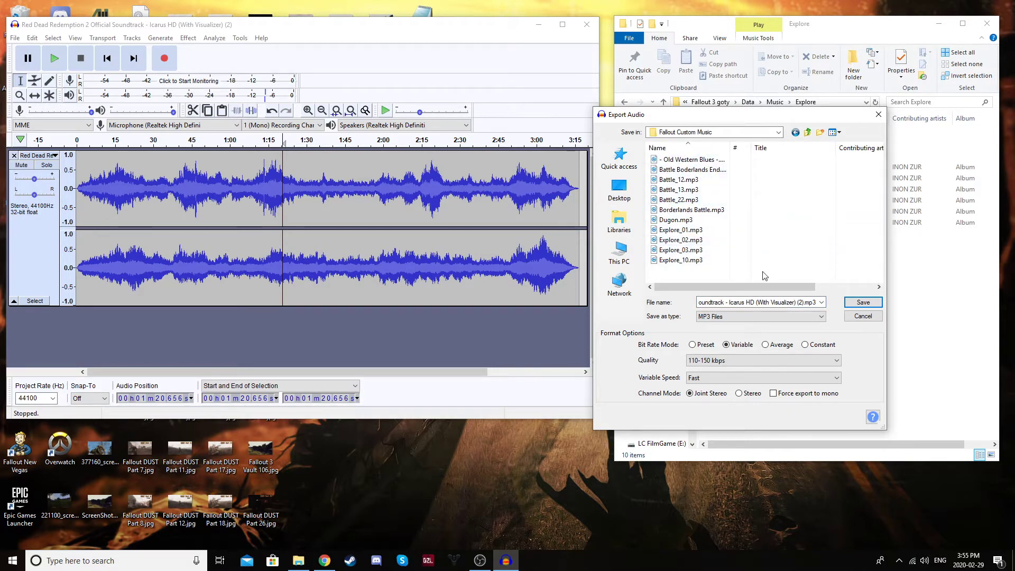
click(854, 301)
click(680, 363)
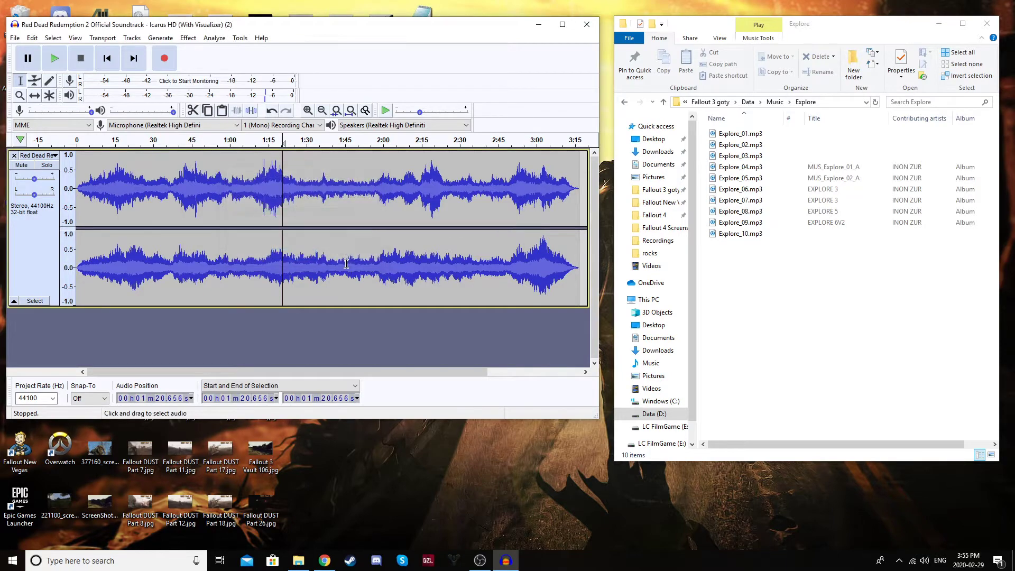
Close Audacity without saving the project and open the Fallout Custom Music folder.
key(ctrl+w)
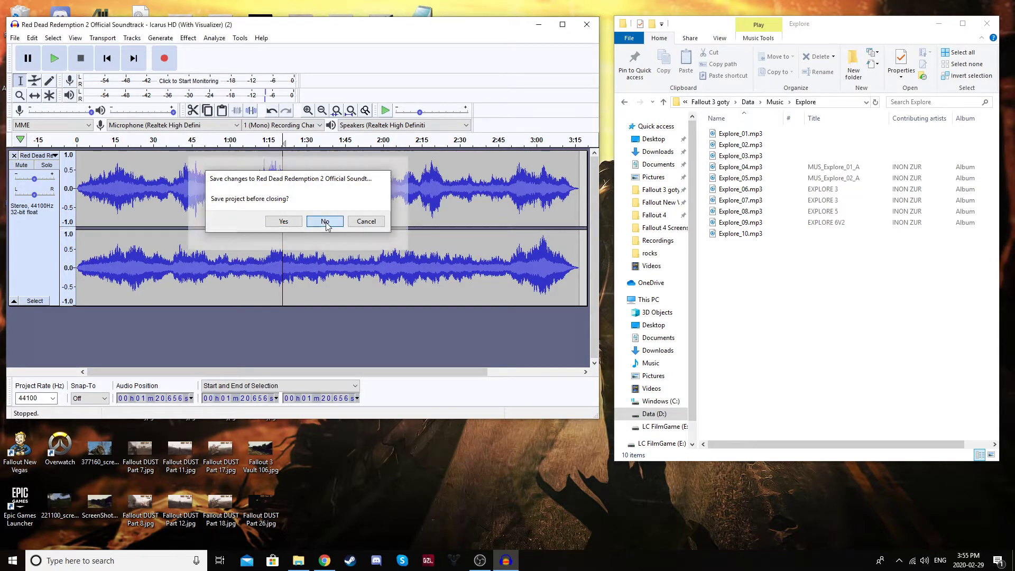
click(325, 222)
double_click(303, 132)
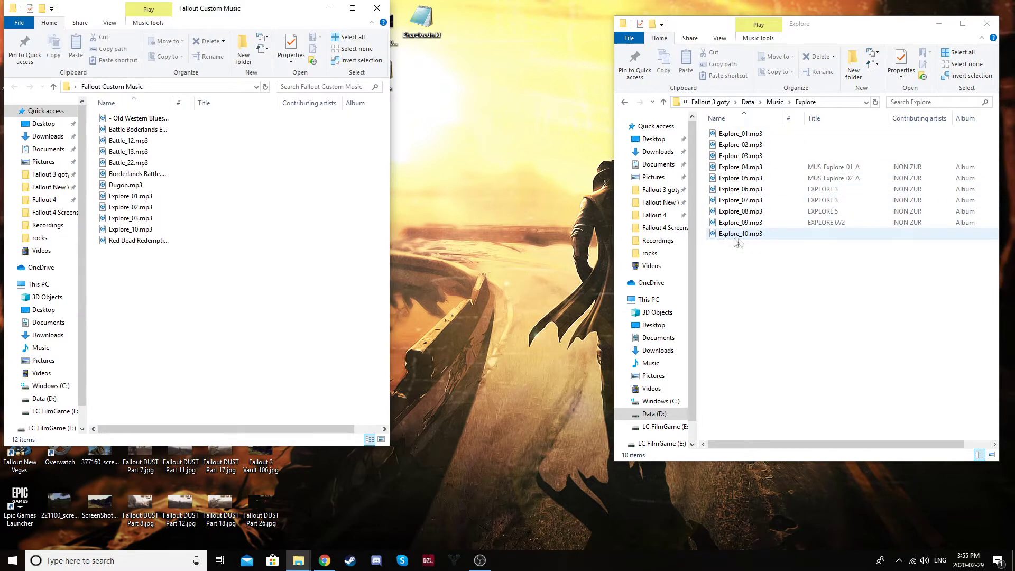
Rename the Red Dead MP3 to Explore_11.mp3 and drag it into the Explore folder.
click(151, 241)
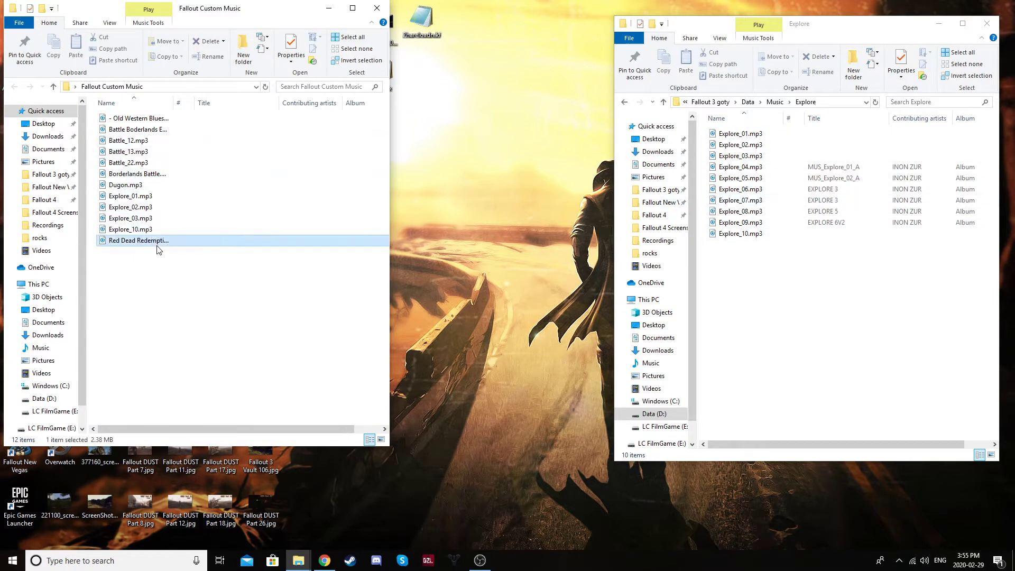
click(128, 243)
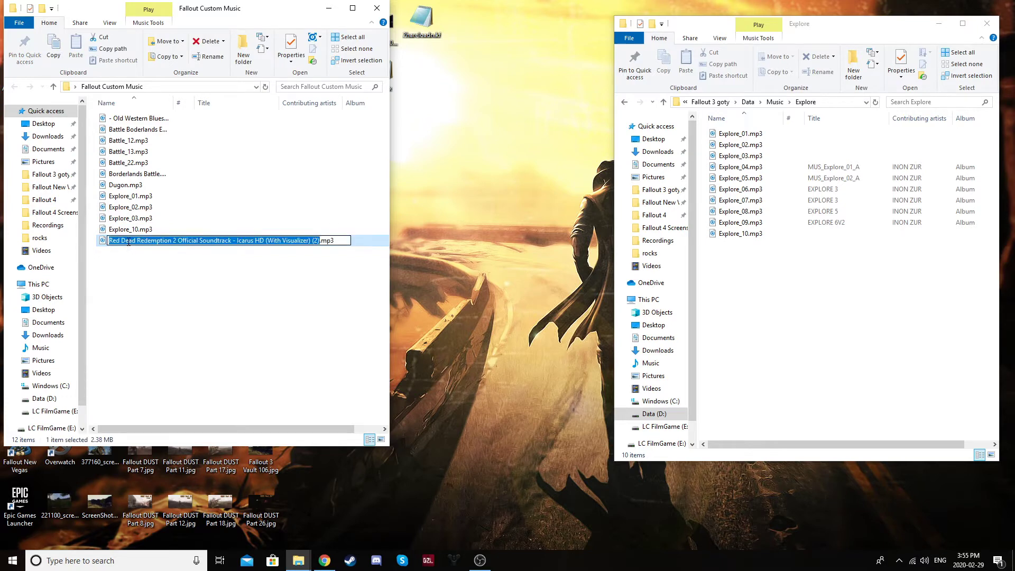
text(Explore_11)
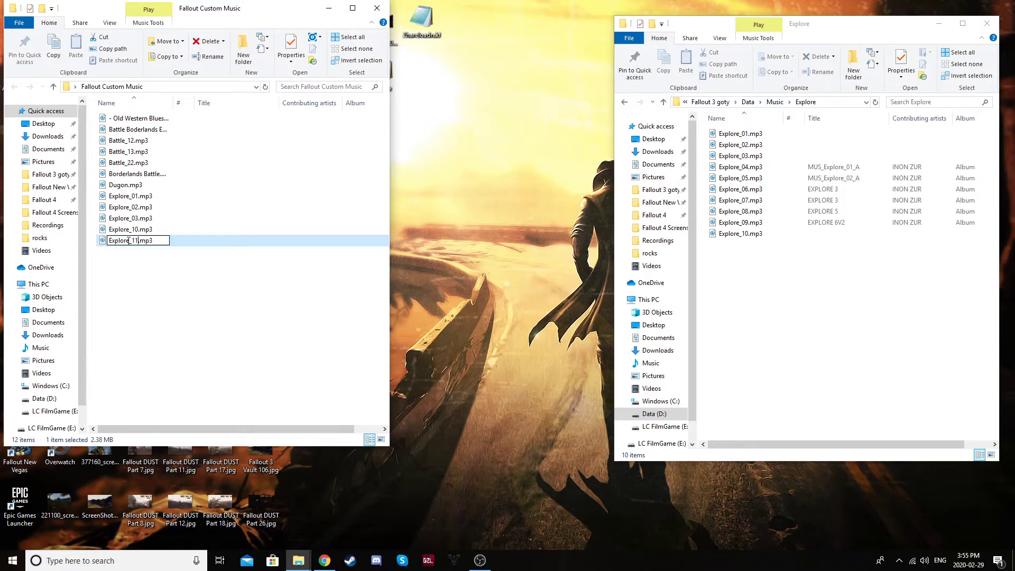
key(Return)
drag(128, 246, 776, 316)
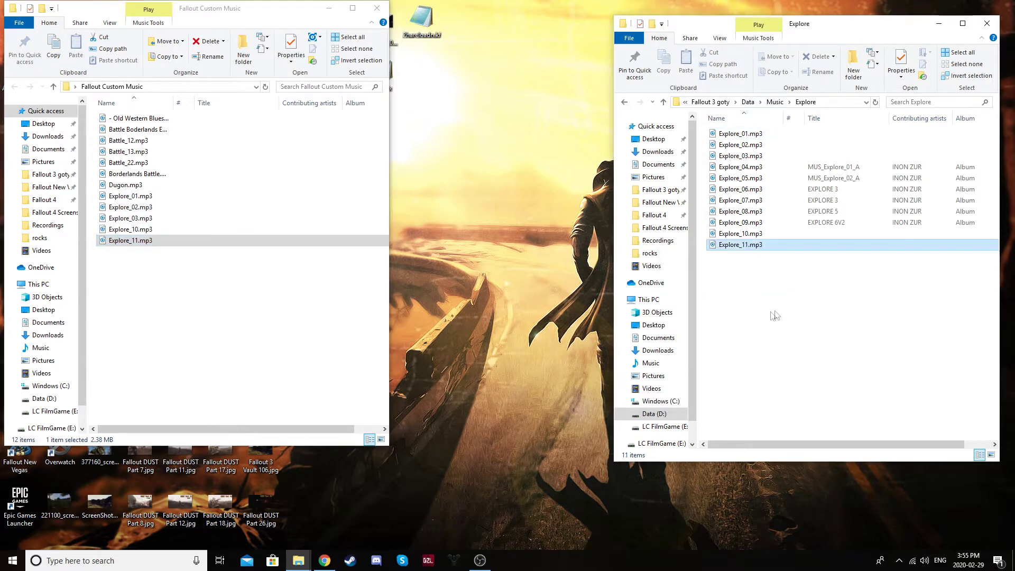
click(377, 8)
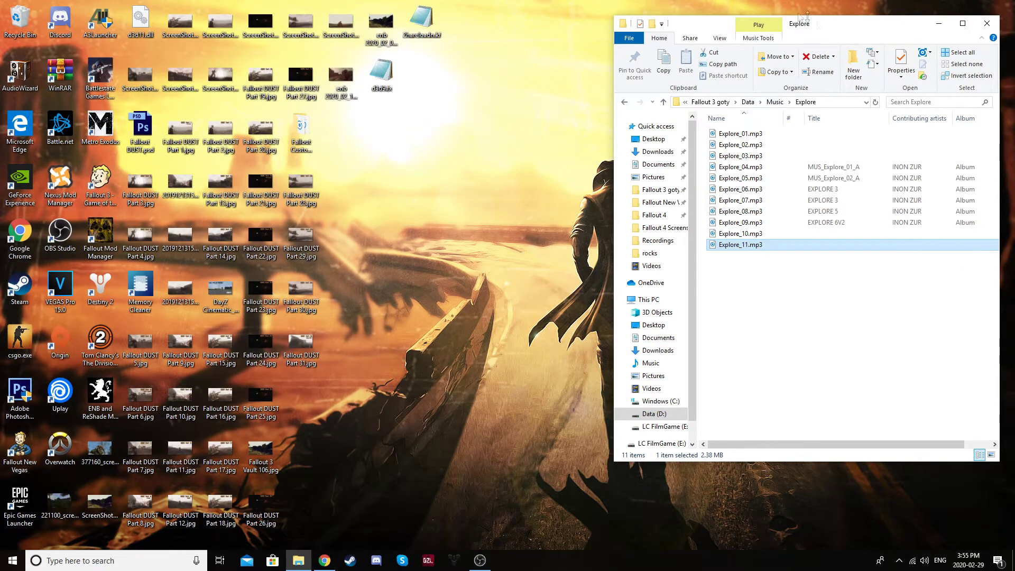
Look inside Fallout 3's Battle and Finale music folders, then jump to Fallout New Vegas.
drag(806, 15, 598, 73)
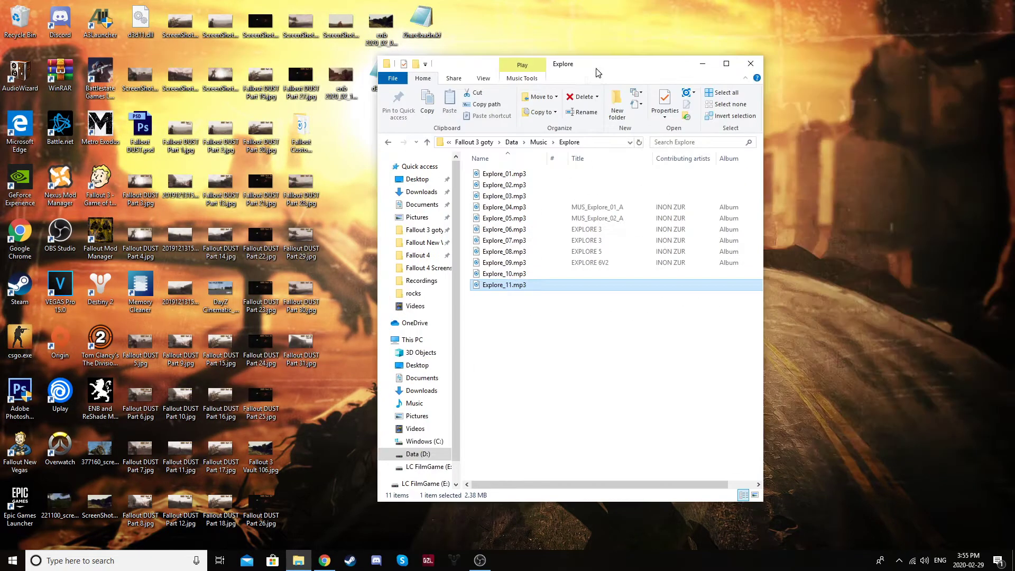
click(389, 143)
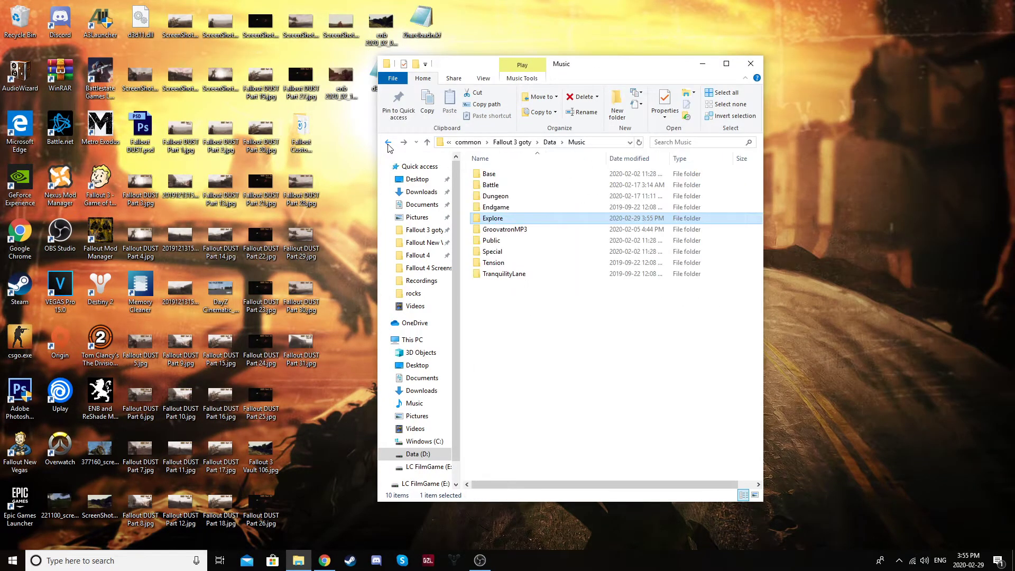
double_click(495, 186)
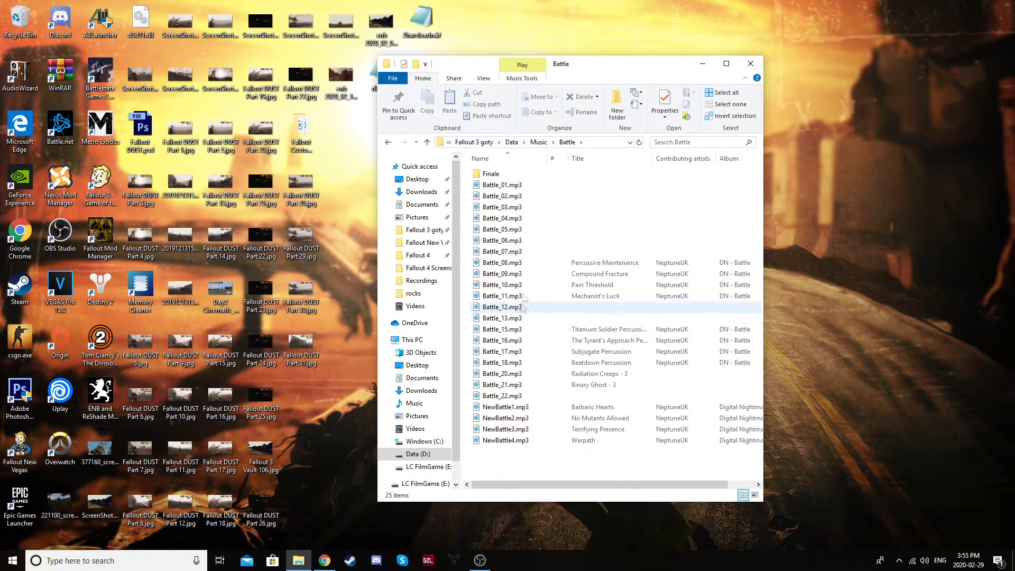
double_click(509, 175)
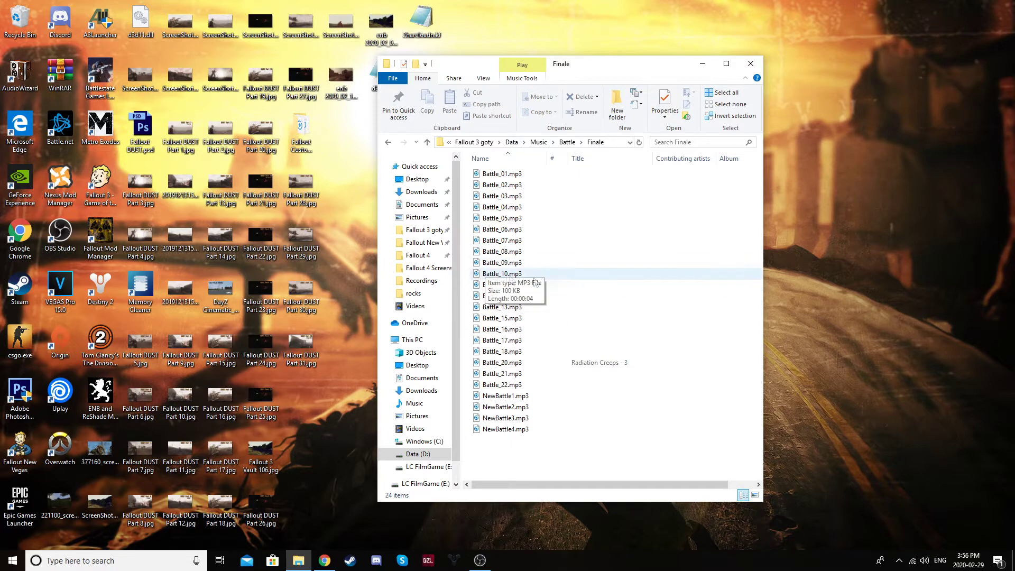
click(388, 143)
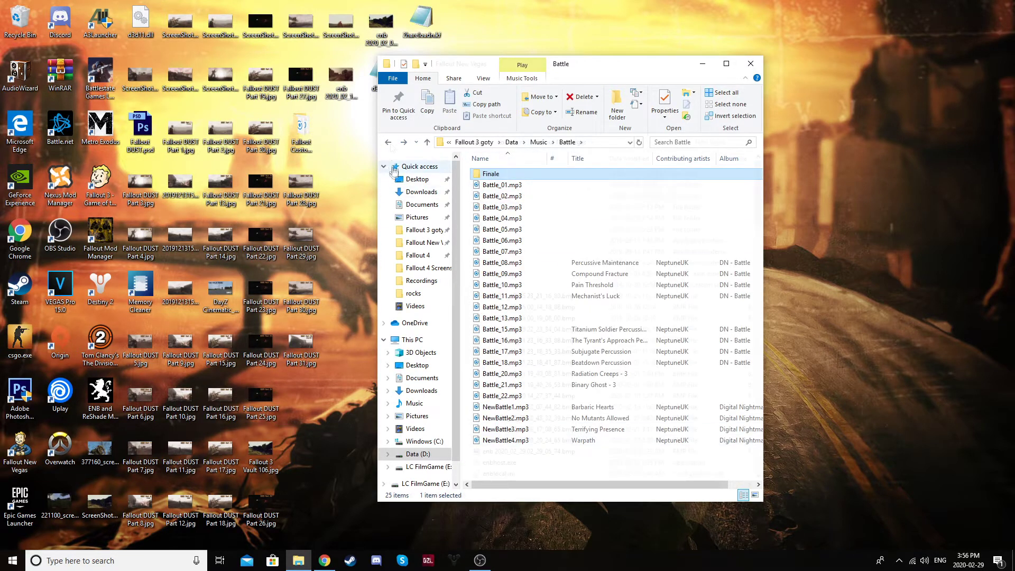
click(390, 146)
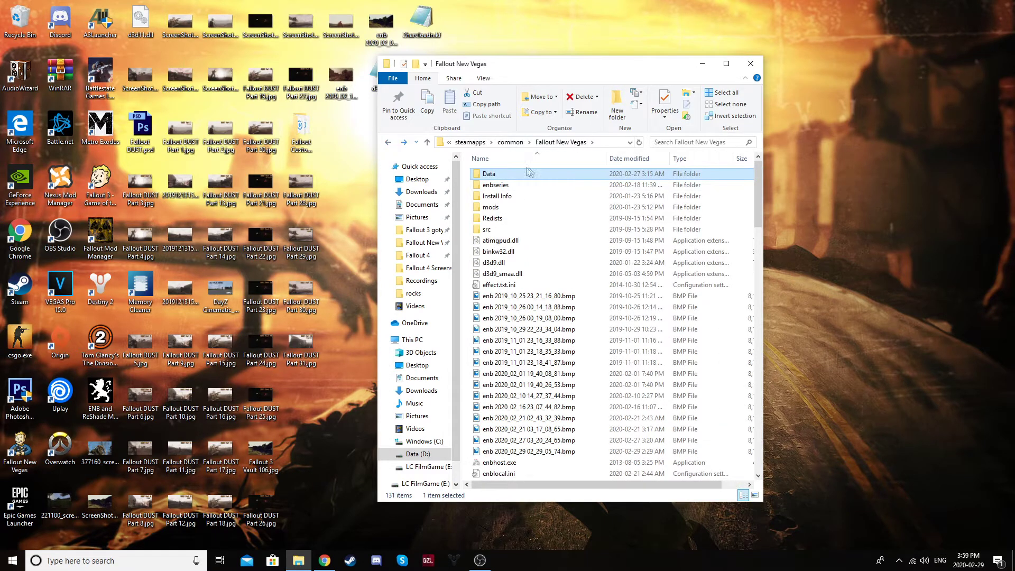
Open New Vegas Data\Music and peek into the OLD and Western_Music_Overhaul folders.
double_click(529, 173)
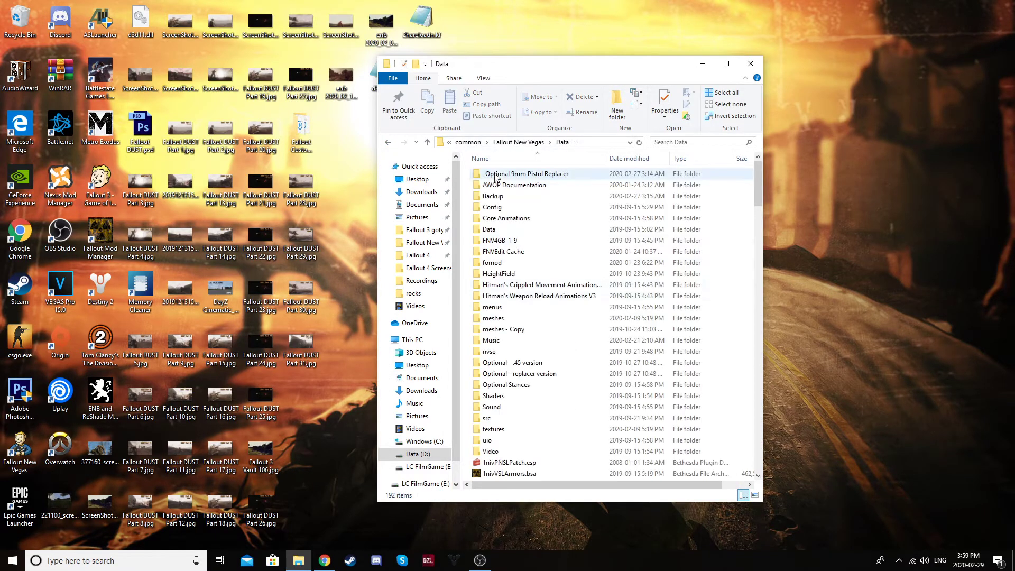
double_click(497, 341)
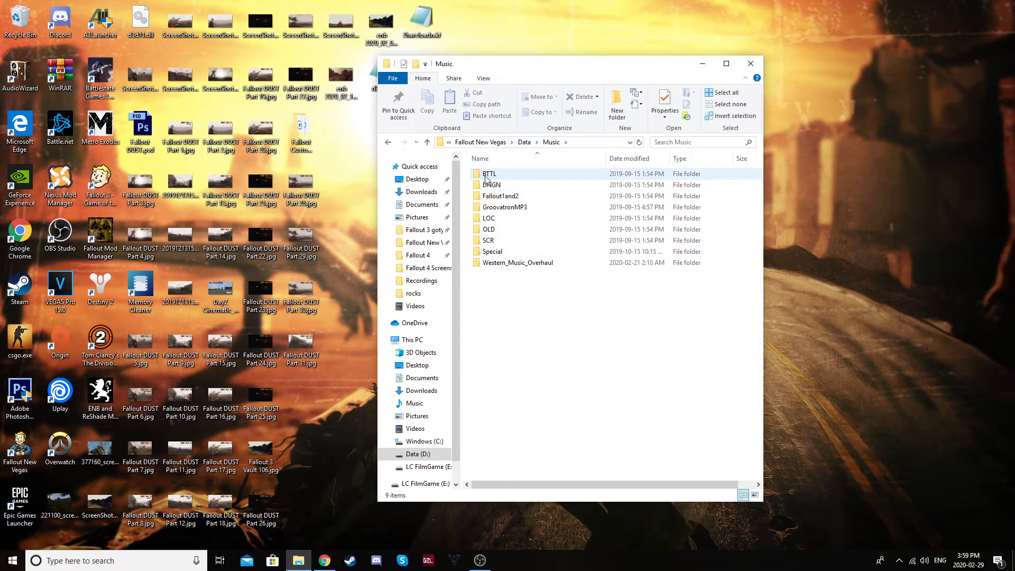
double_click(518, 229)
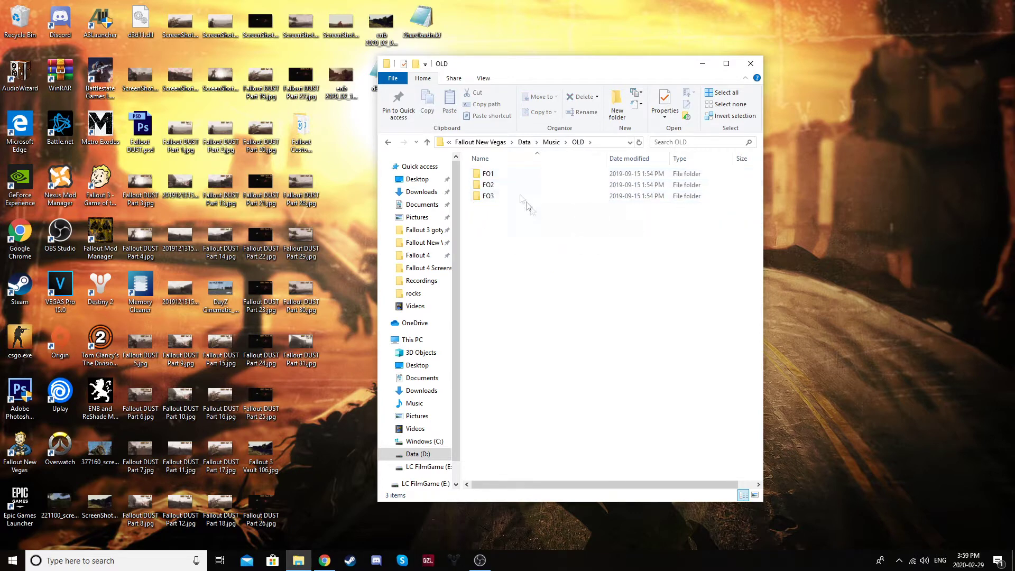
key(BackSpace)
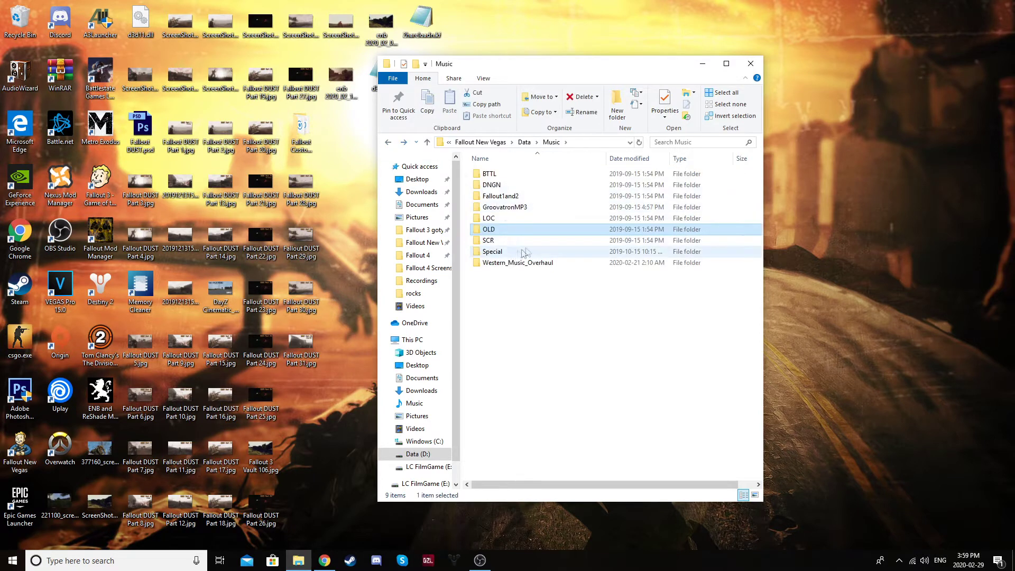
double_click(535, 263)
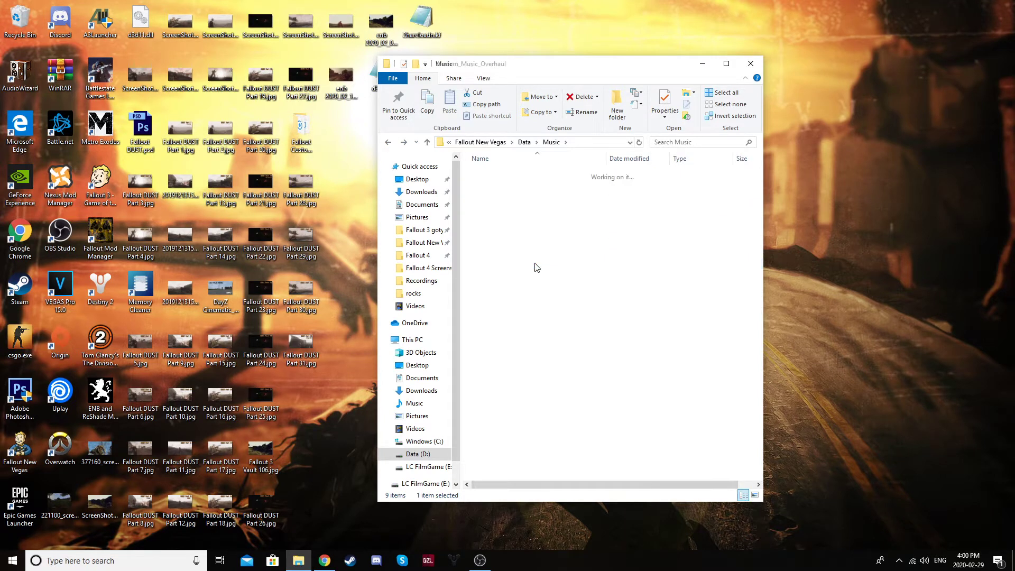
click(388, 143)
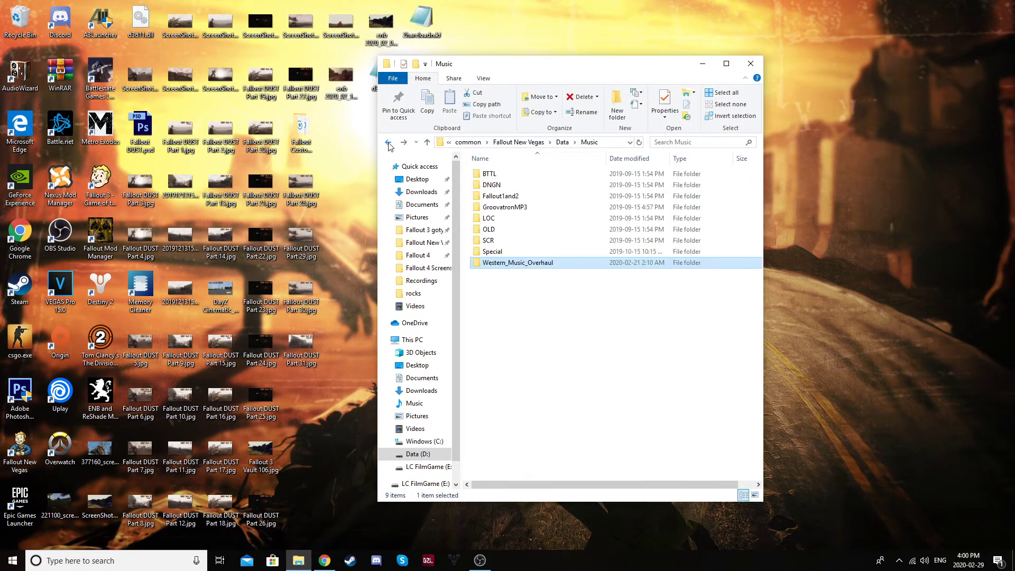
Look through the LOC location music folders, then return to Music.
double_click(498, 222)
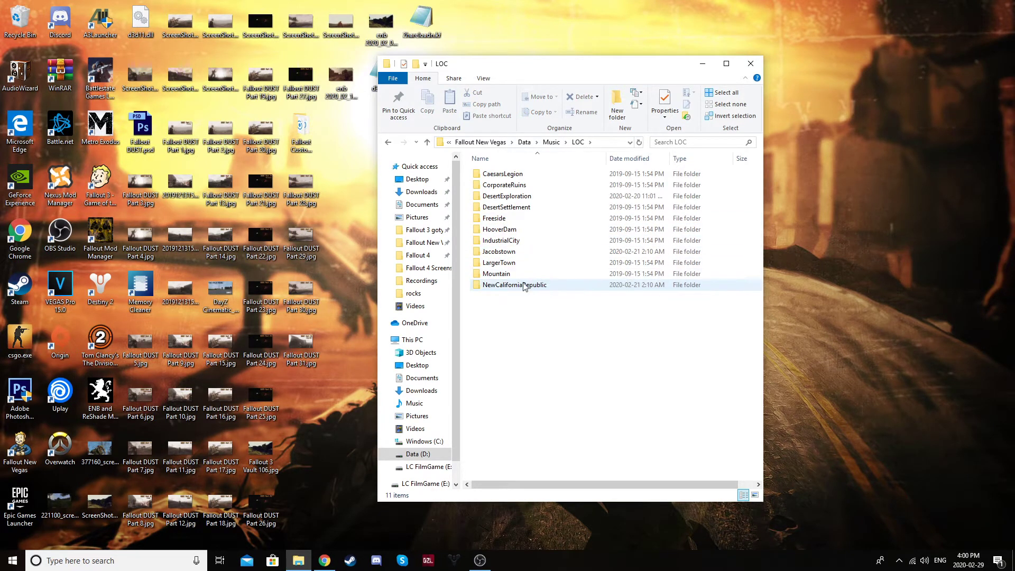
drag(516, 336, 555, 179)
click(531, 381)
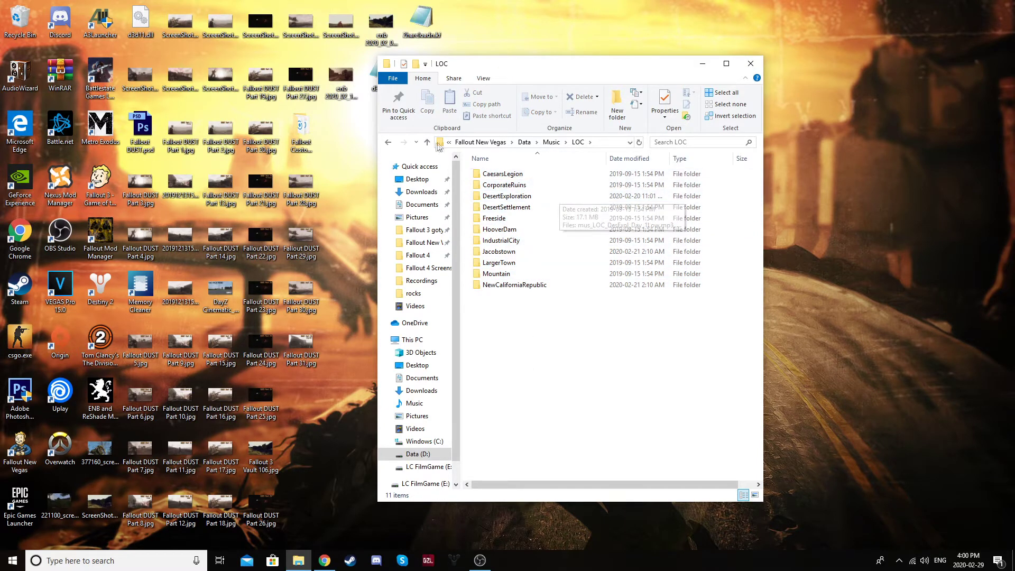
click(388, 142)
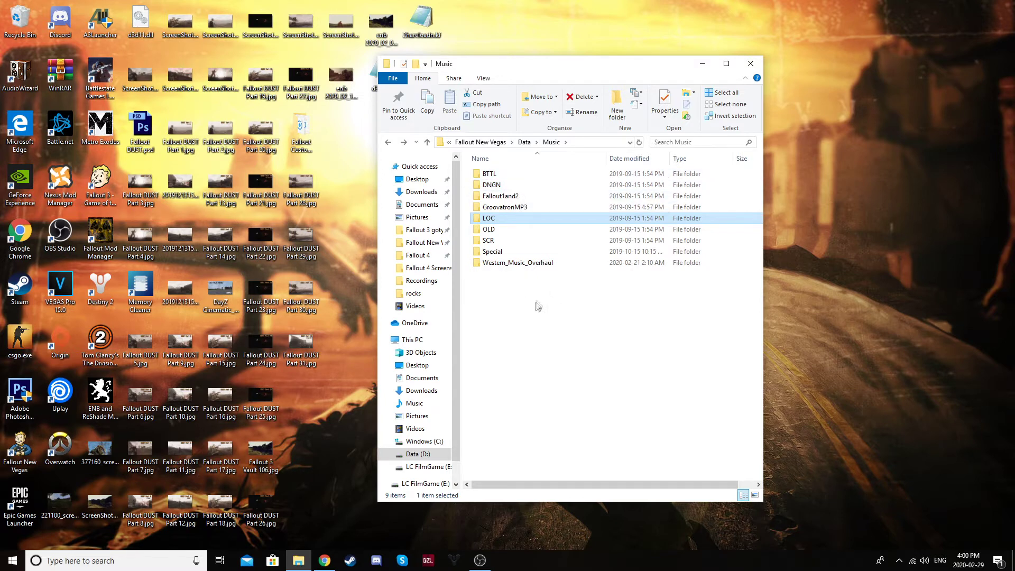
Open LOC > DesertExploration and read the third track's full name via Rename.
double_click(504, 219)
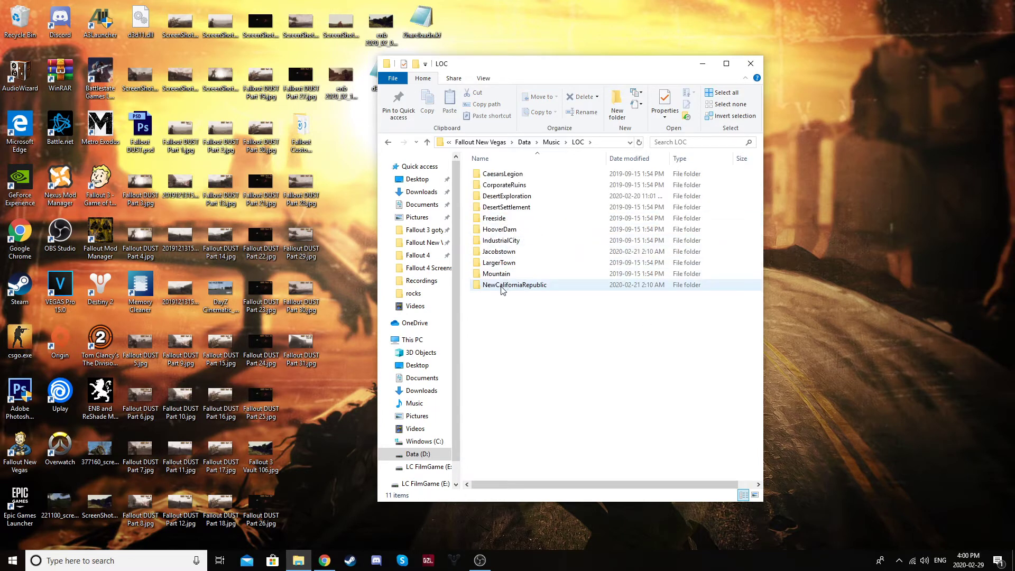
double_click(512, 201)
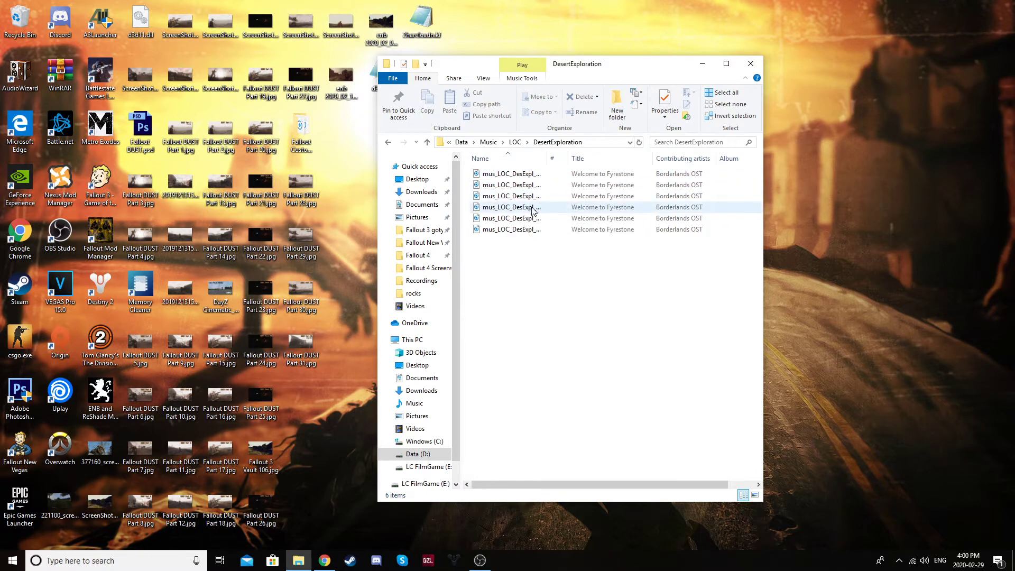
click(511, 197)
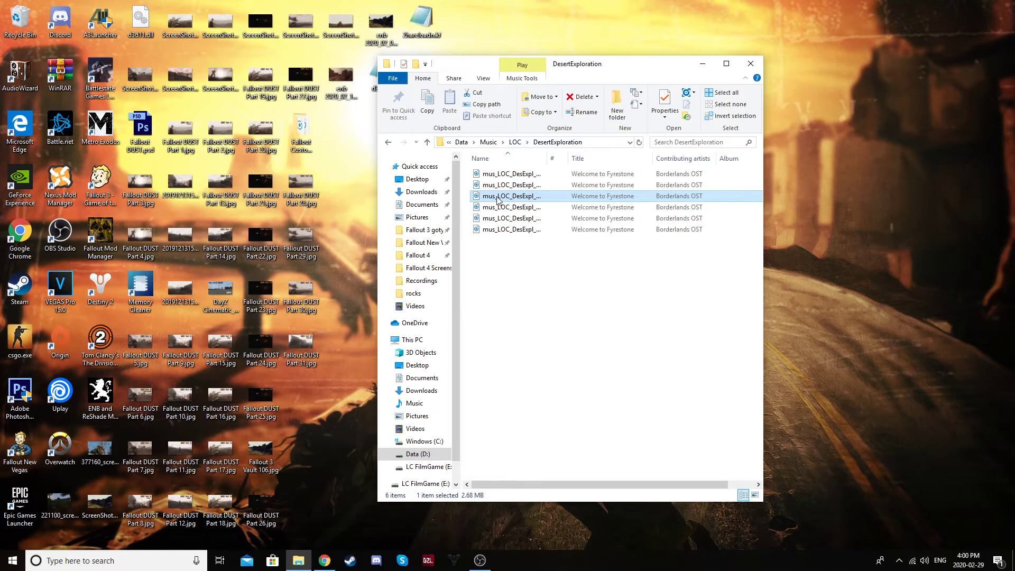
right_click(498, 200)
click(538, 457)
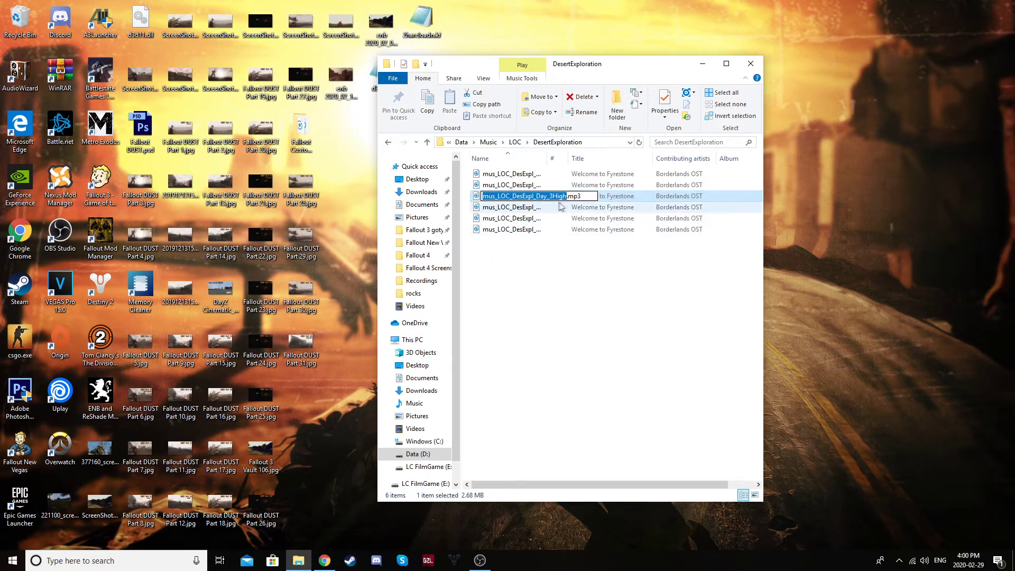
click(524, 185)
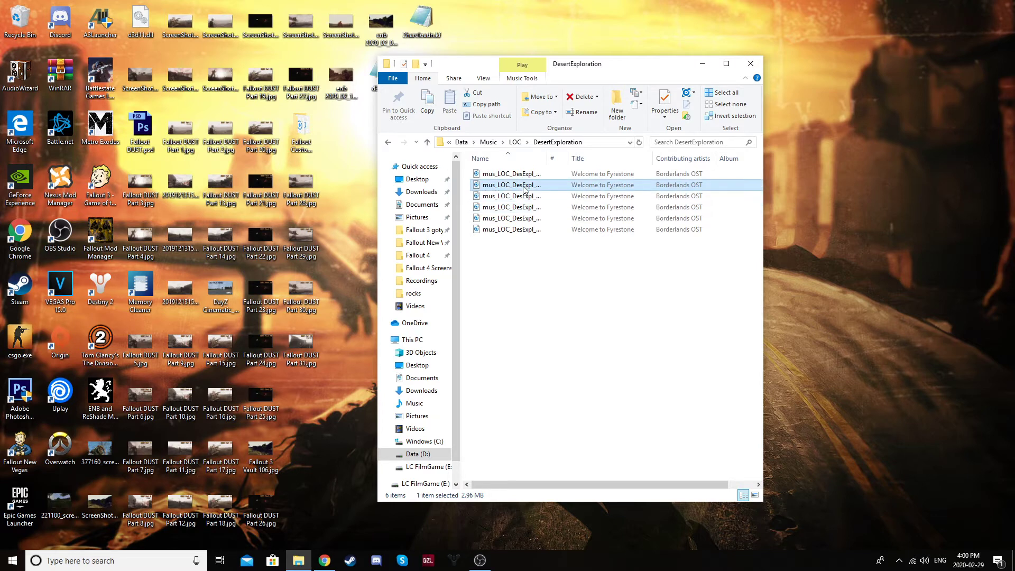
Read the second and first DesertExploration track names via Rename, leaving them unchanged.
right_click(524, 185)
click(550, 446)
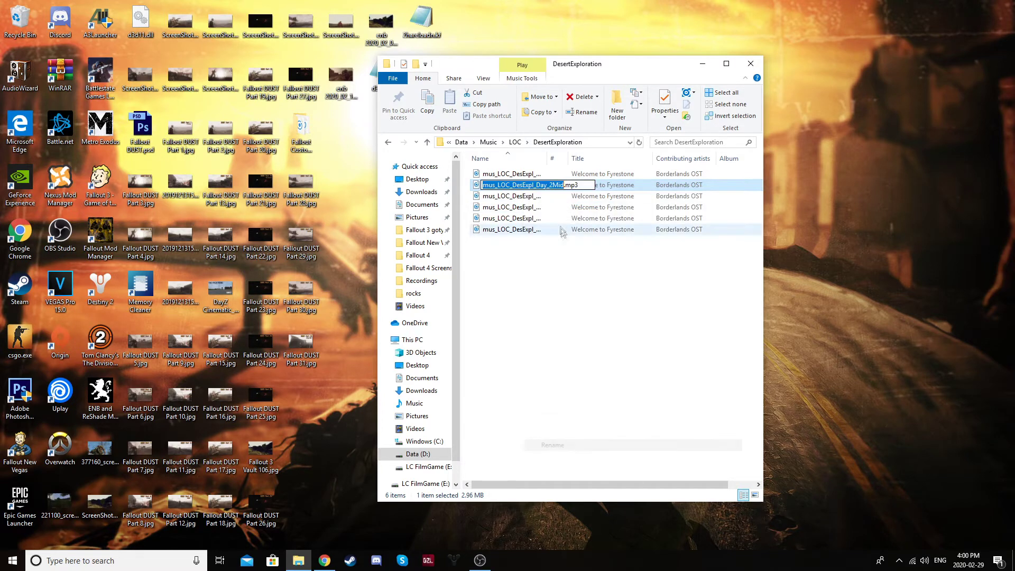
click(523, 174)
right_click(522, 175)
click(546, 434)
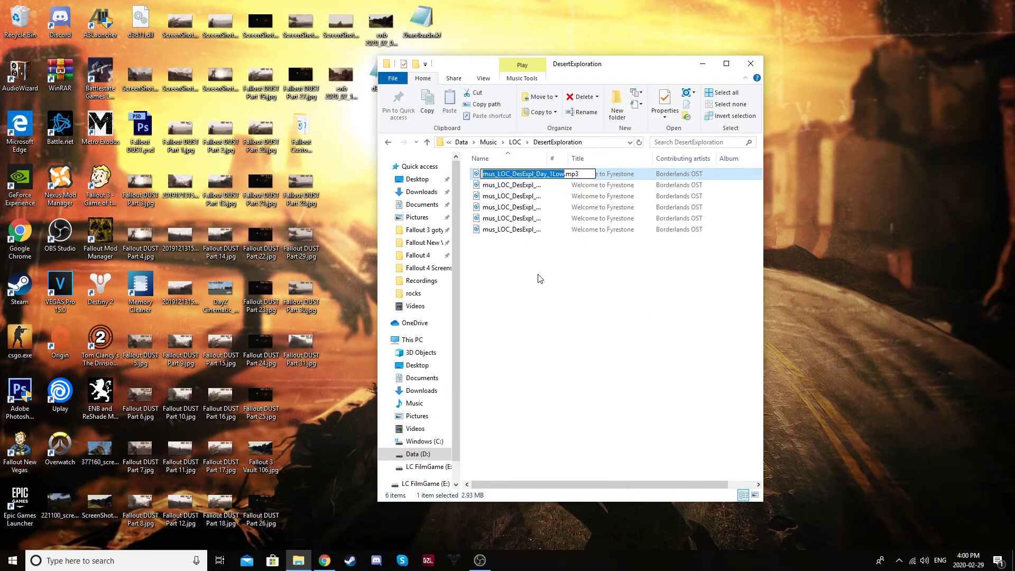
click(540, 280)
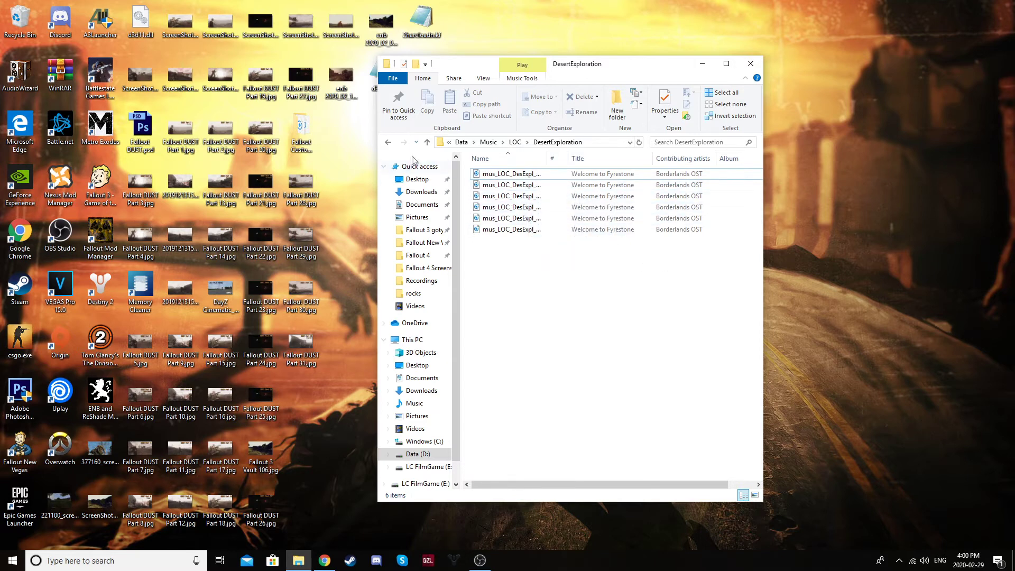
Go back up through LOC and Music to the New Vegas Data folder.
click(391, 145)
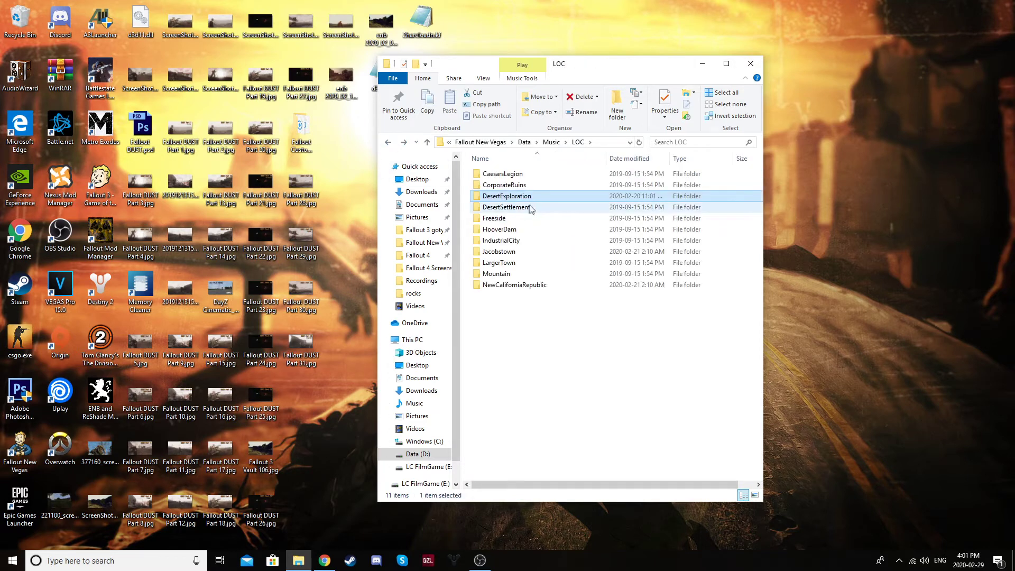
click(390, 144)
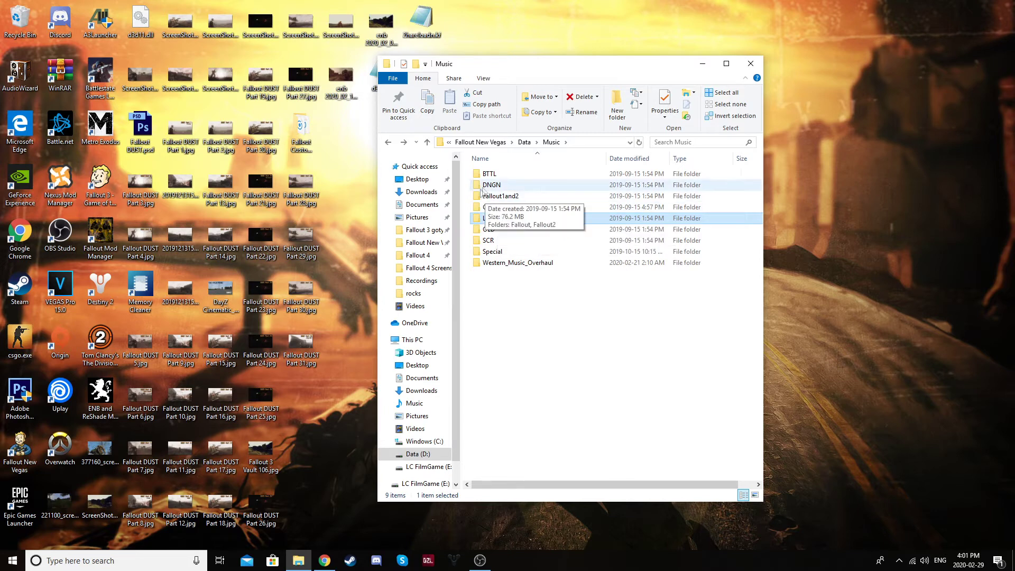
click(390, 143)
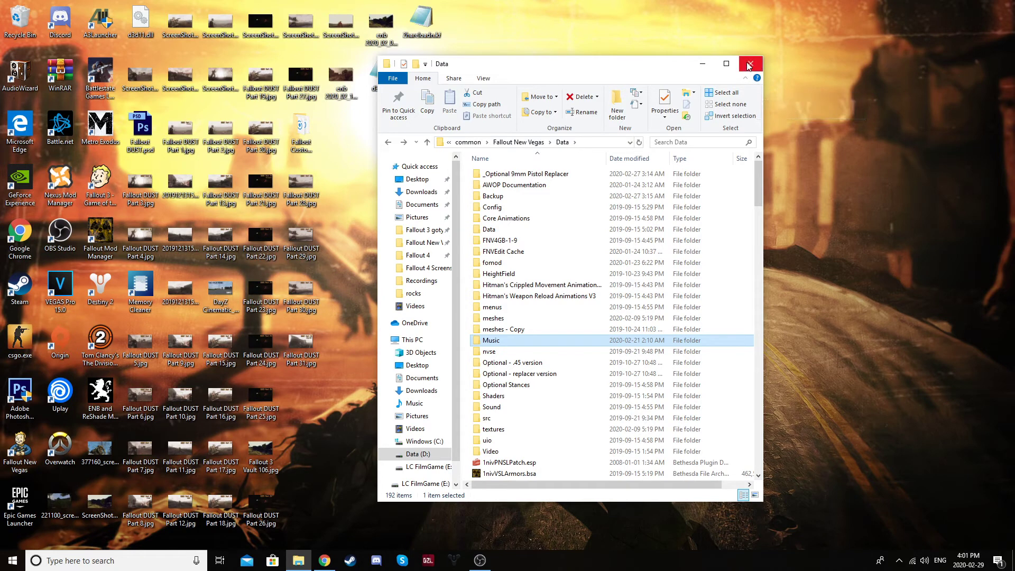
Launch fose_loader.exe from the Fallout 3 goty install folder to start the game.
click(424, 230)
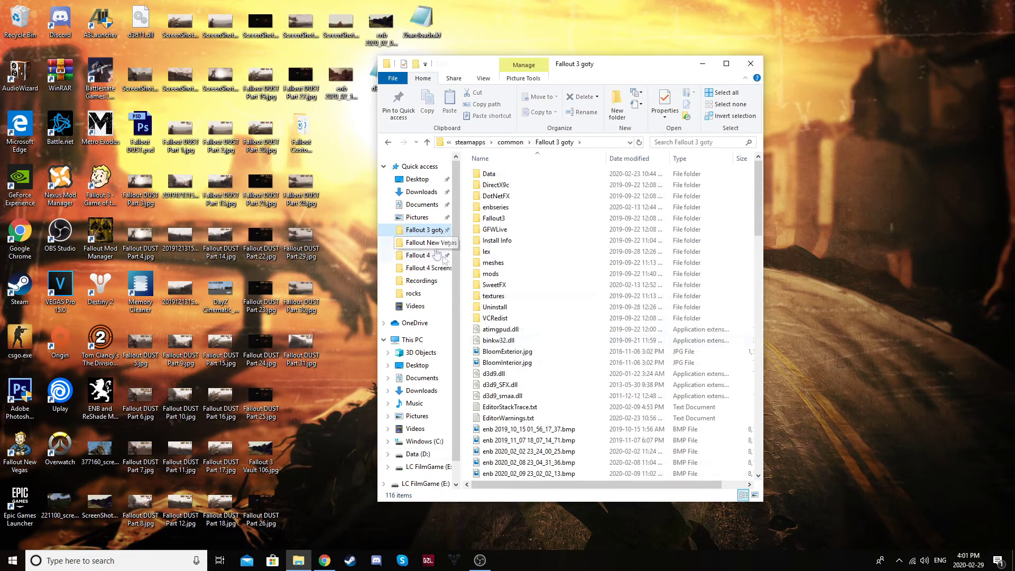
scroll(539, 379, down, 6)
scroll(539, 378, down, 8)
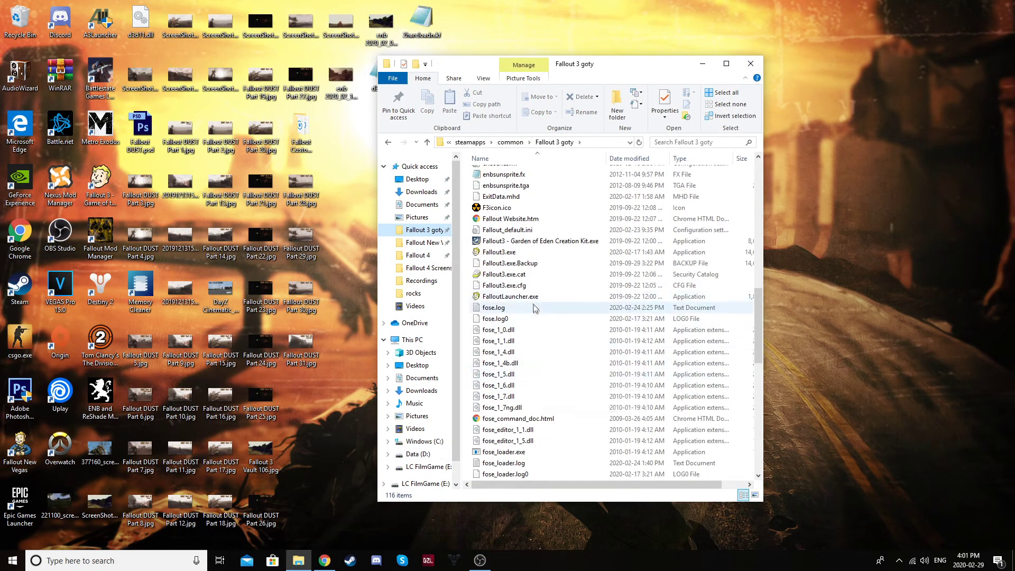
click(503, 286)
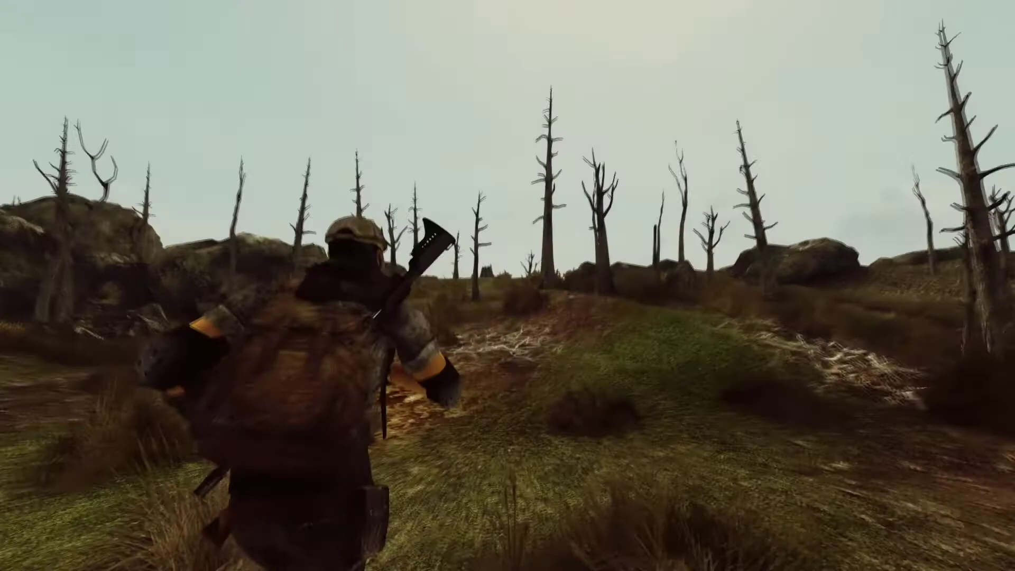
Tune the Pip-Boy radio to Galaxy News Radio and return to play.
key(Tab)
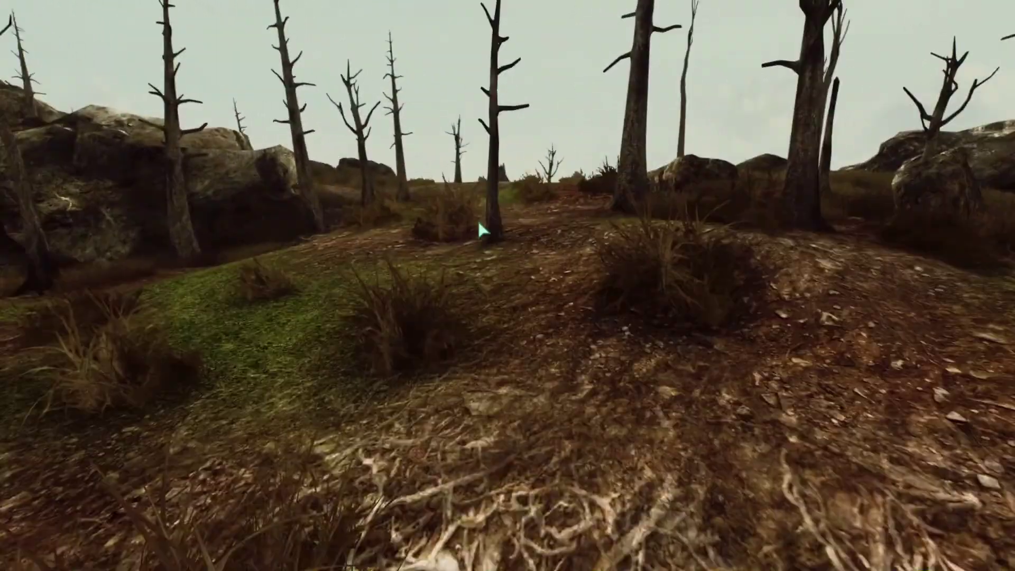
click(478, 219)
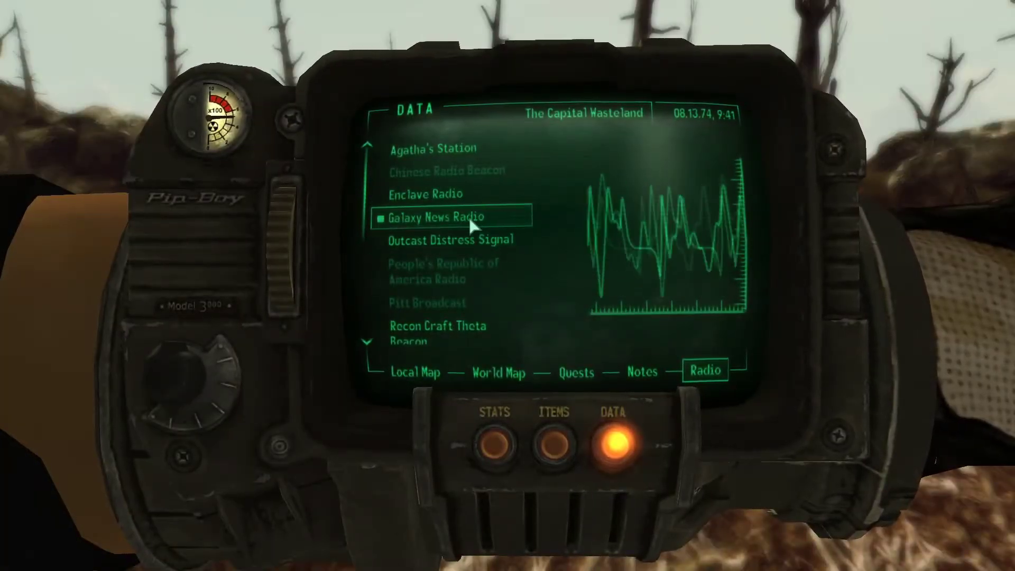
key(Tab)
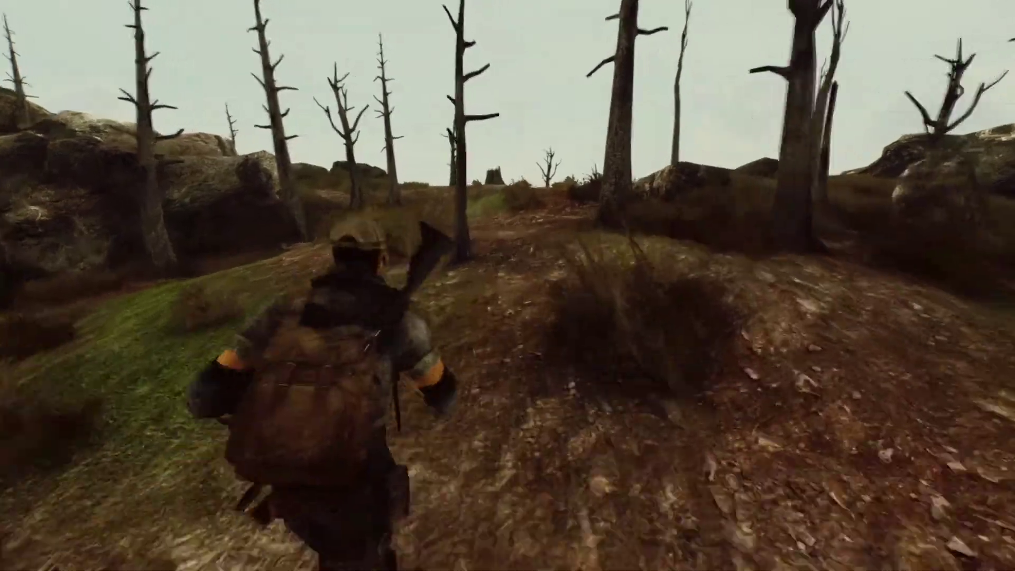
Run across the wasteland toward the dead tree and rocky ridge in first-person view.
key(w)
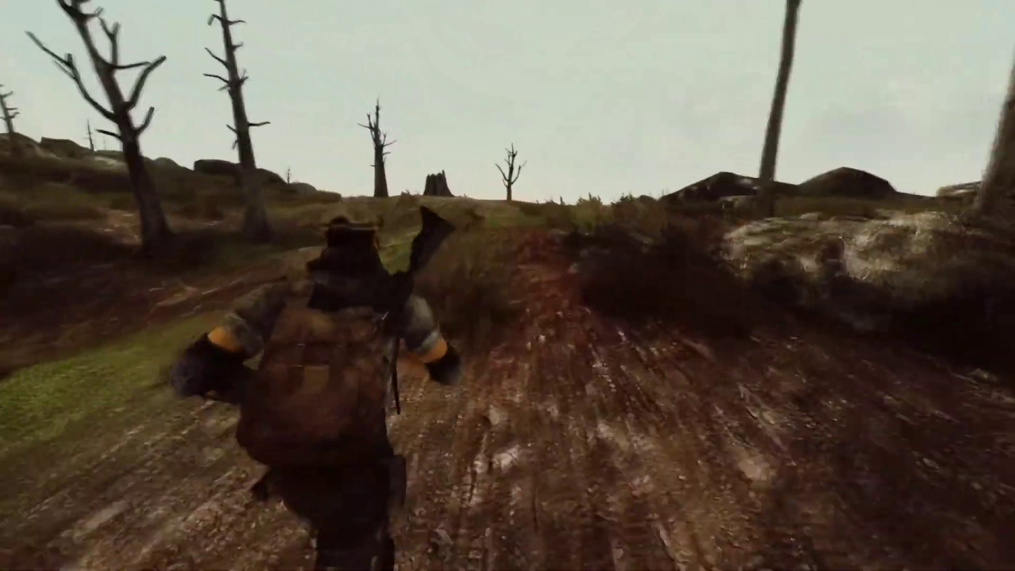
key(w)
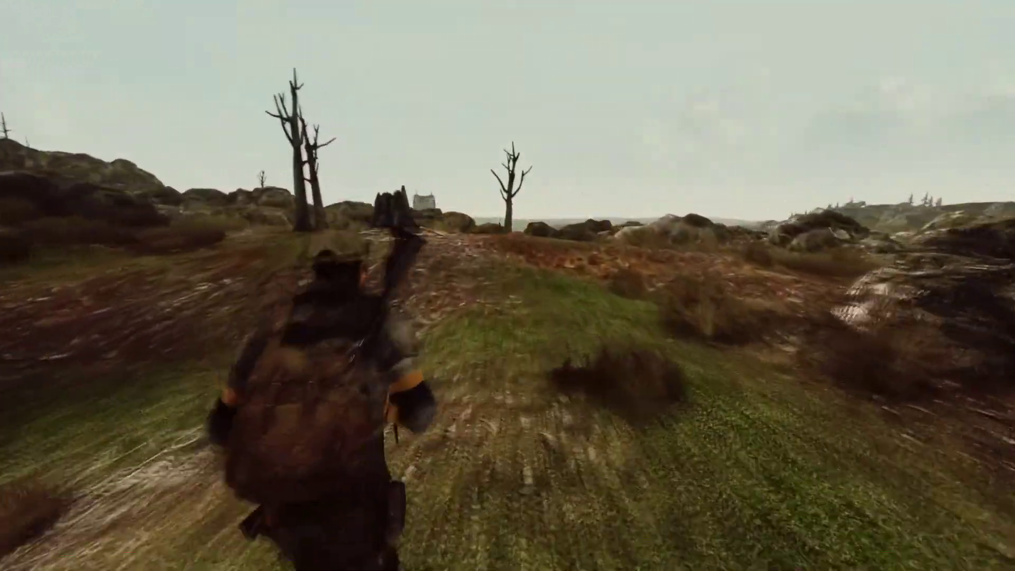
key(w)
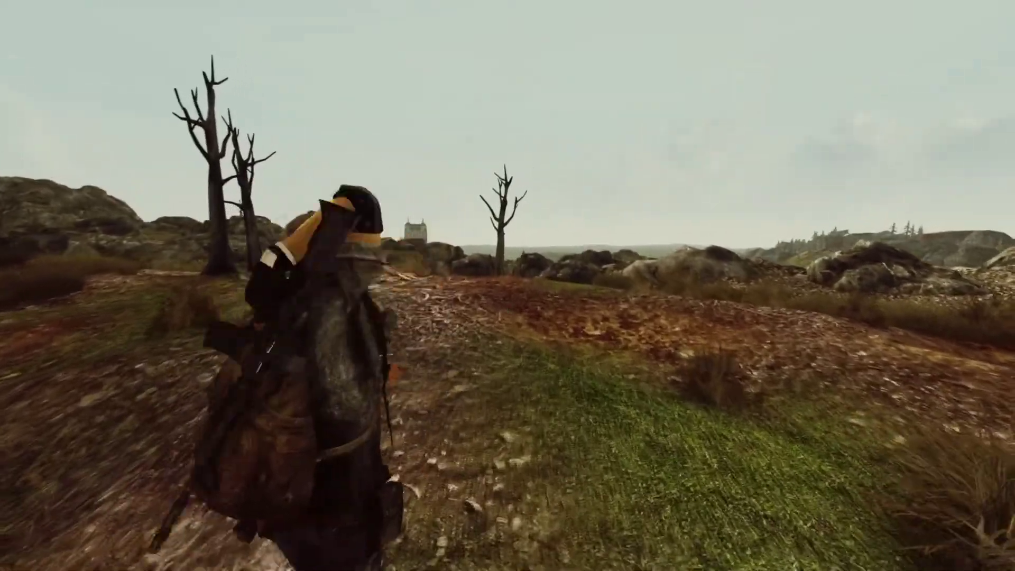
key(w)
key(f)
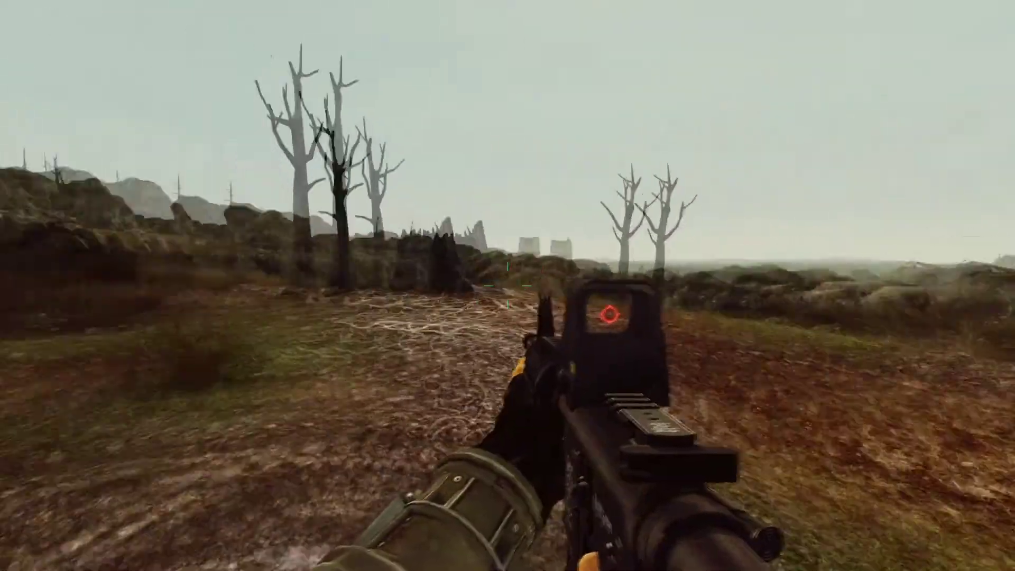
key(w)
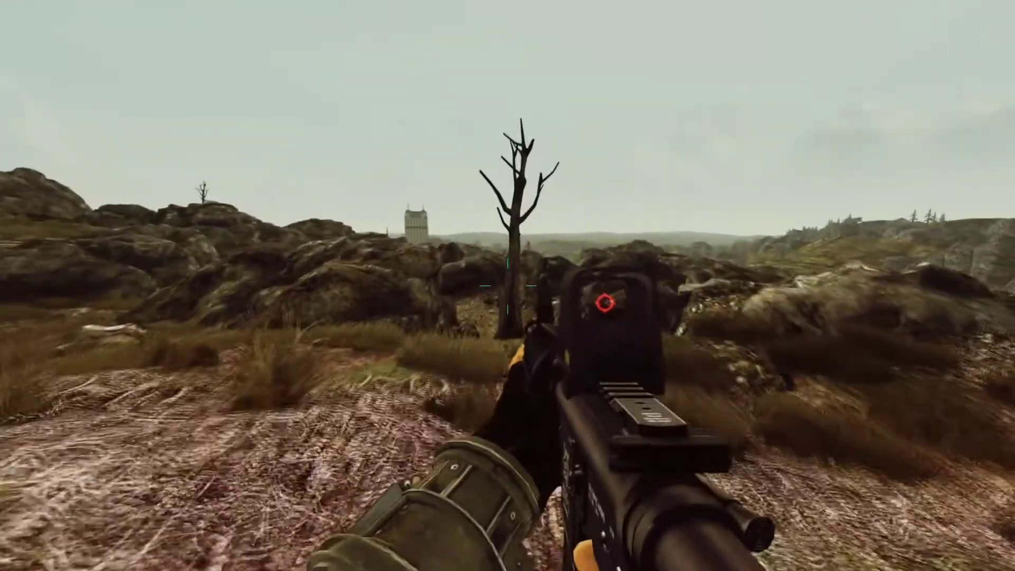
key(w)
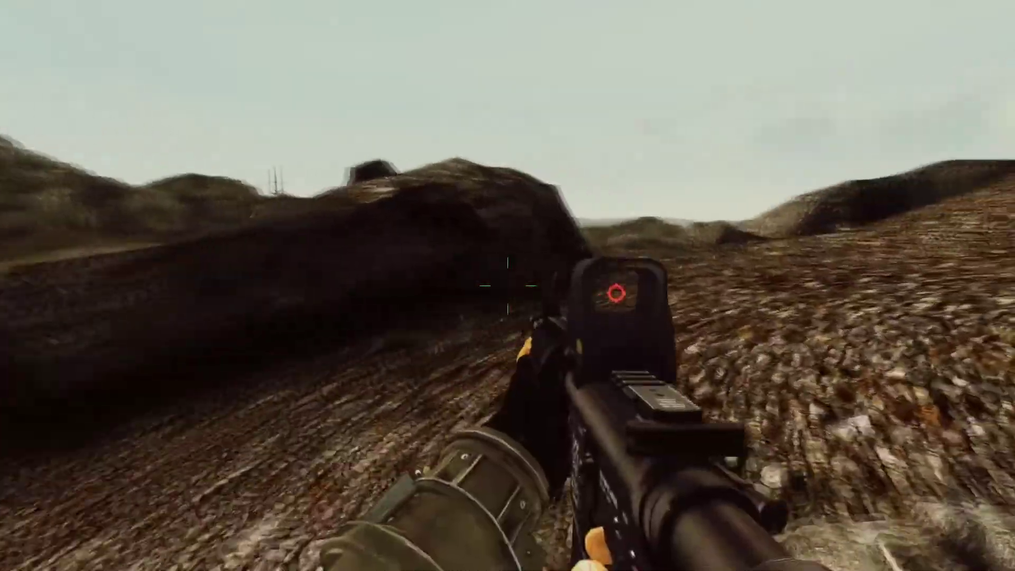
key(w)
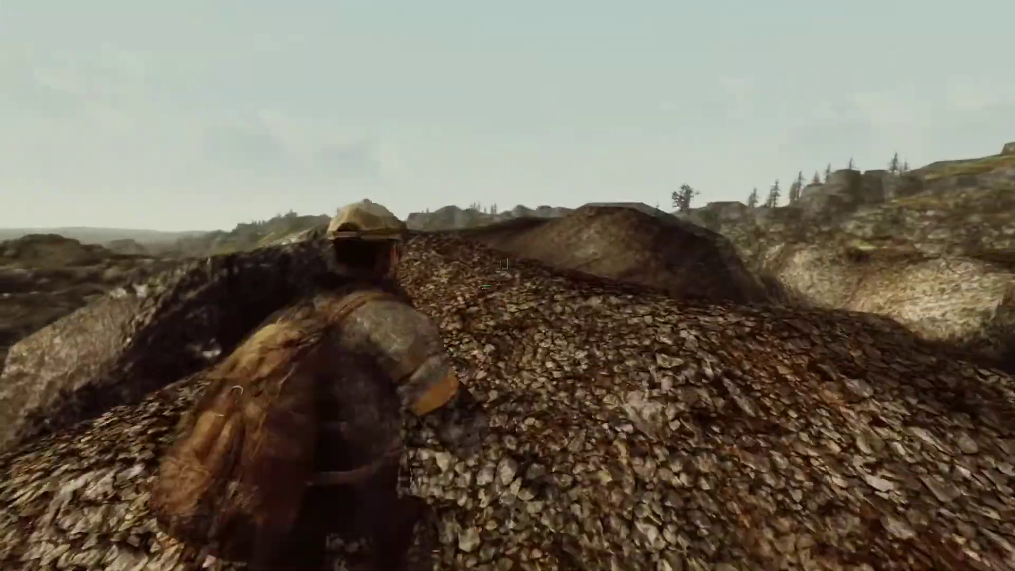
key(w)
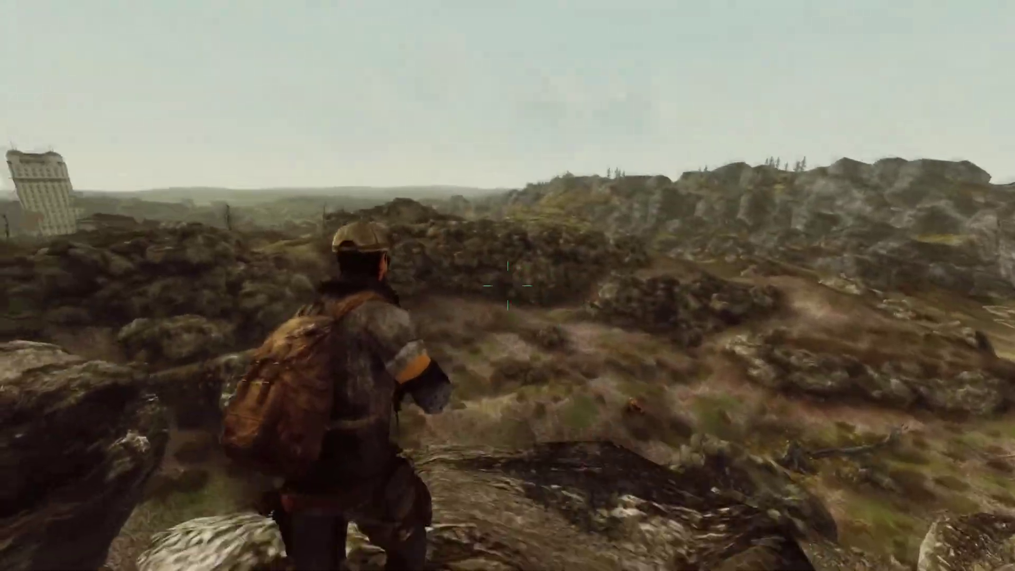